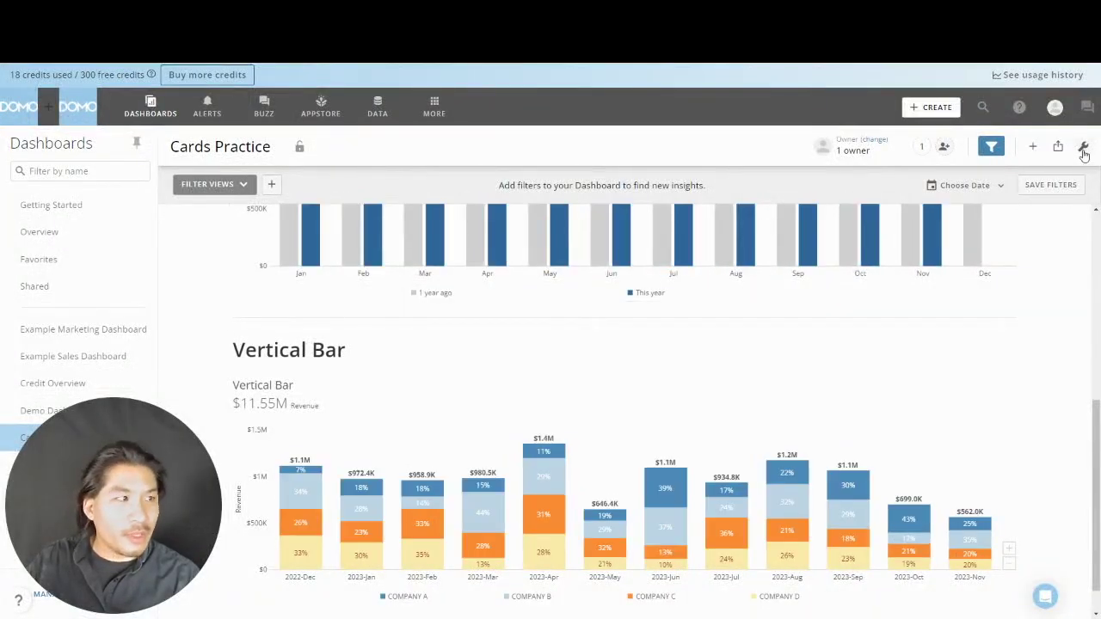
Add a separator and a 'Horizontal Bar' header below the Vertical Bar card, then save the layout.
click(1083, 150)
click(989, 179)
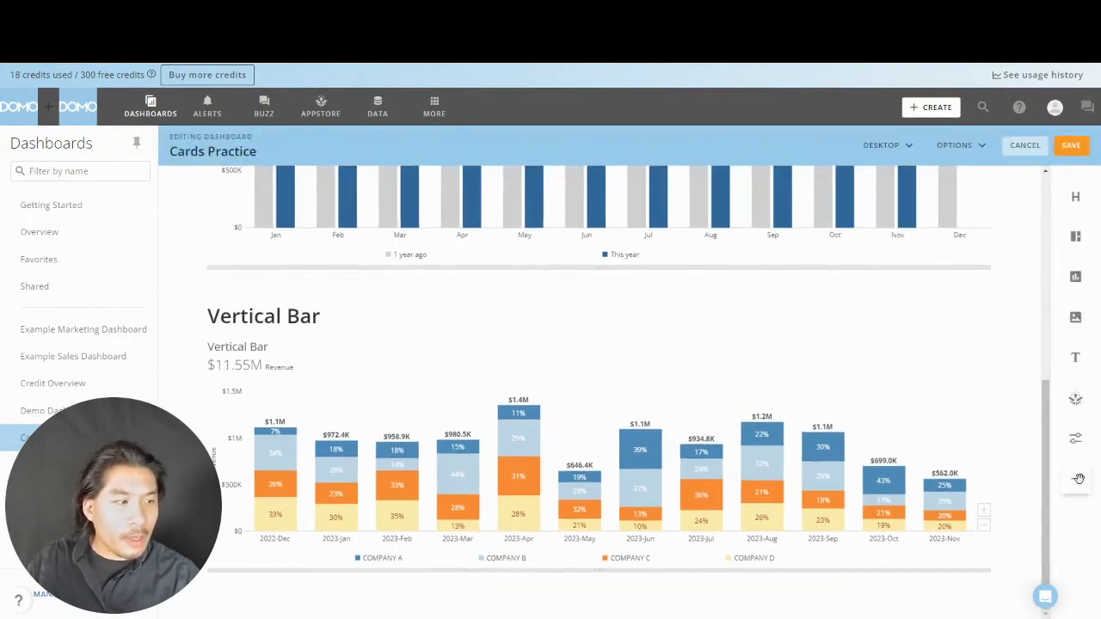
drag(1075, 479, 886, 581)
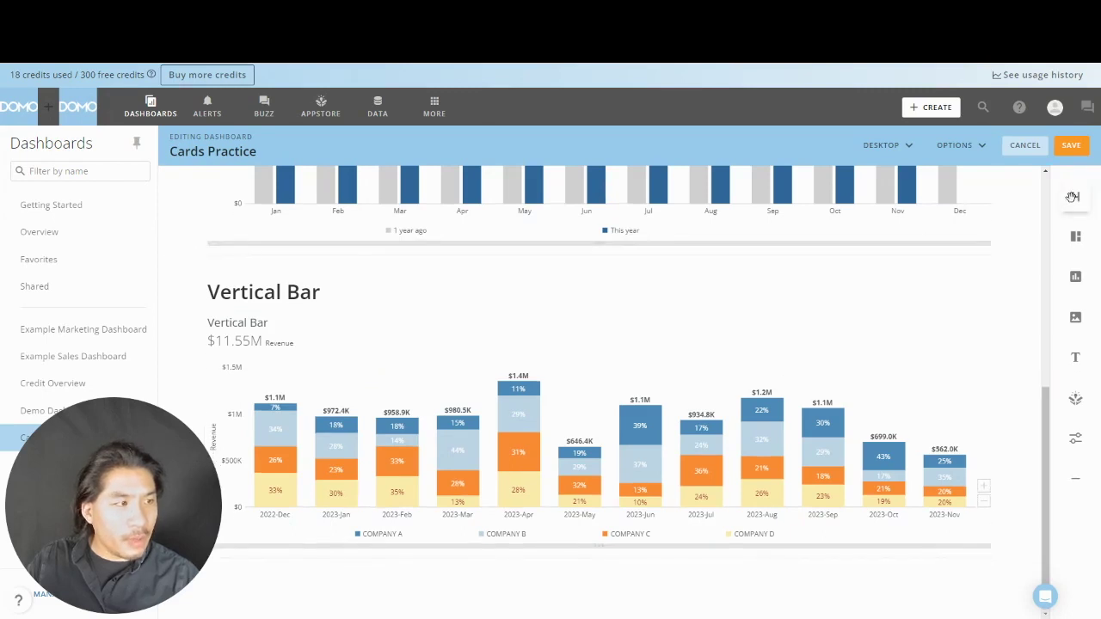
drag(1075, 197, 452, 575)
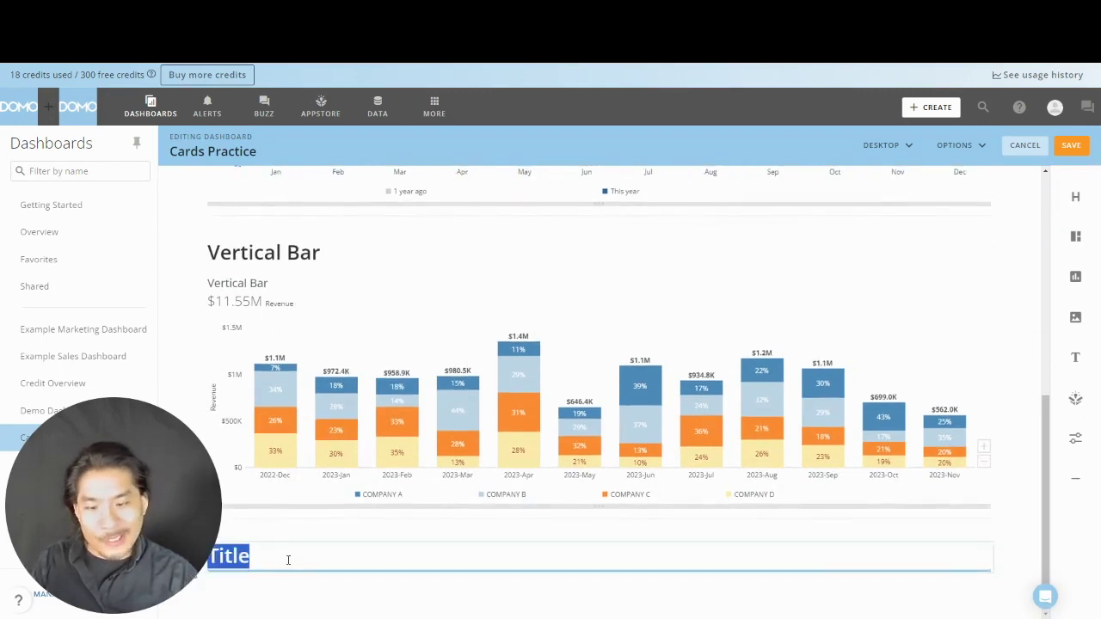
text(Hori)
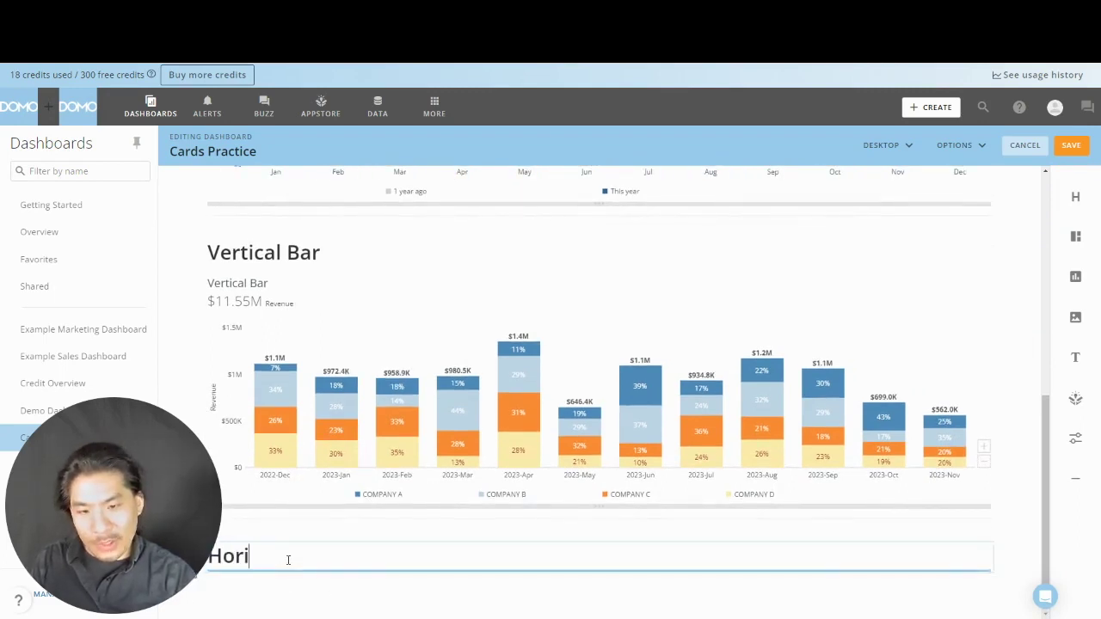
text(zontal Bar)
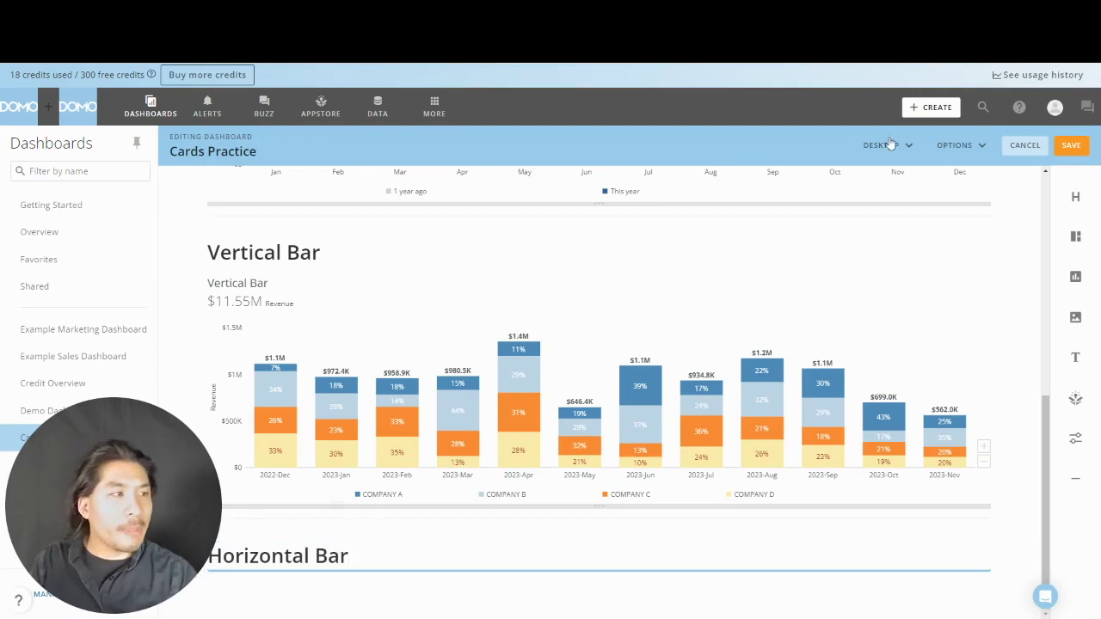
click(1070, 144)
scroll(526, 337, down, 1)
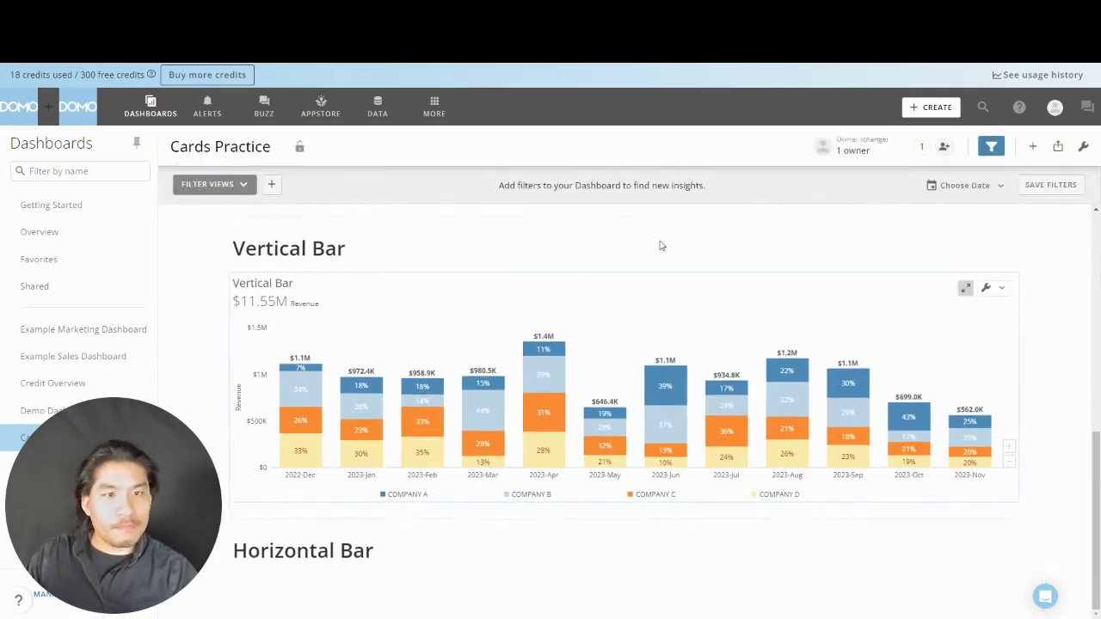
Save a copy of the Vertical Bar card, retitled 'Horizontal Bar', and open the new card.
click(1035, 148)
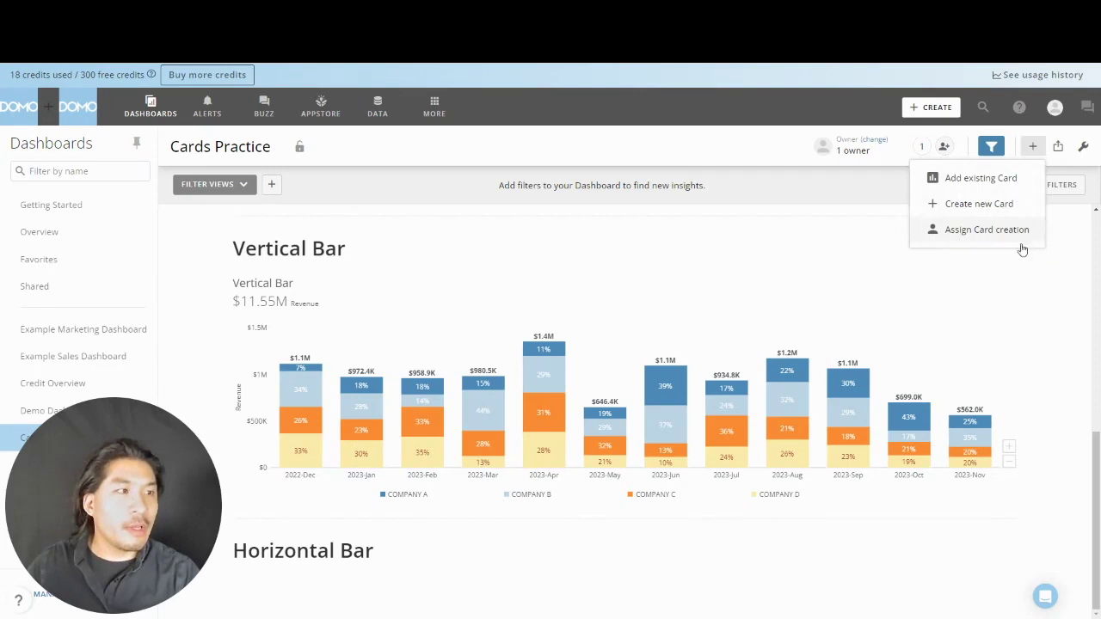
click(1060, 308)
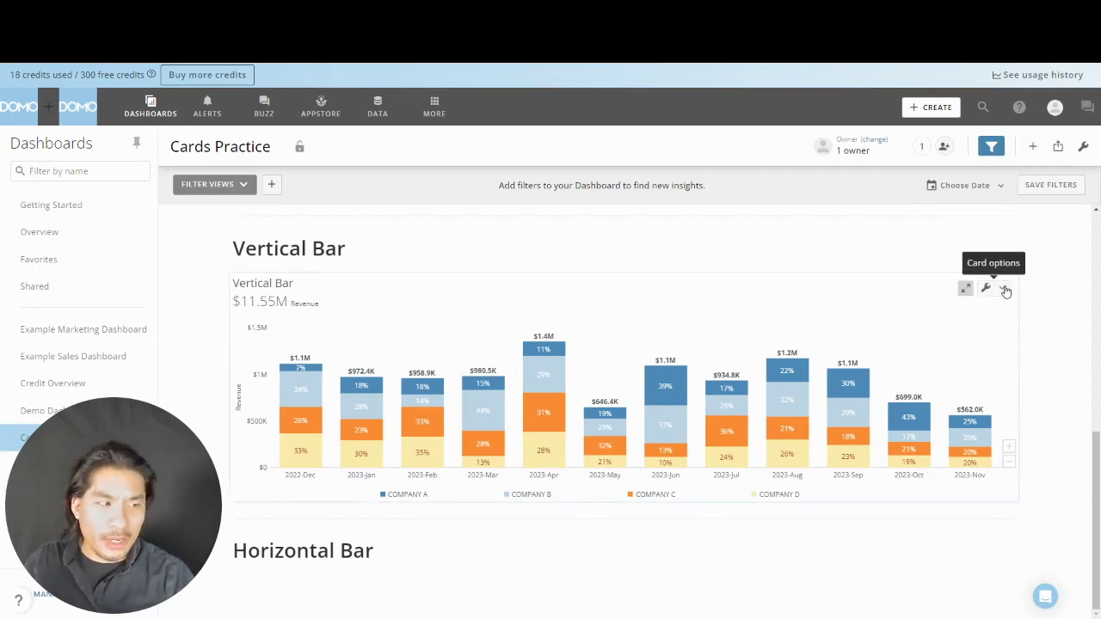
click(1005, 290)
click(912, 529)
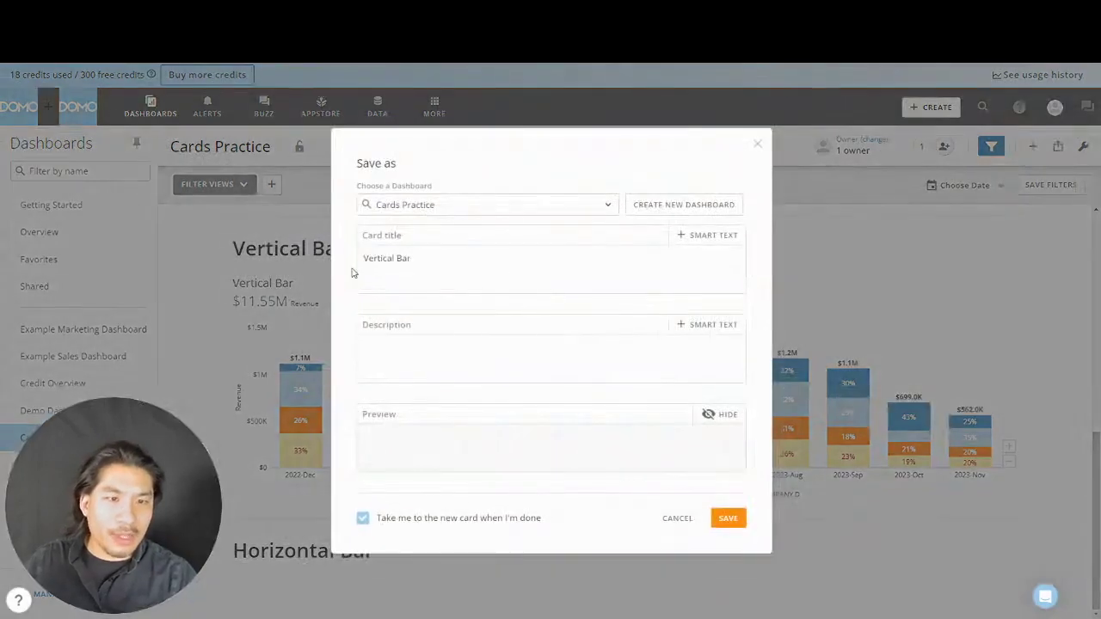
double_click(365, 258)
text(Hori)
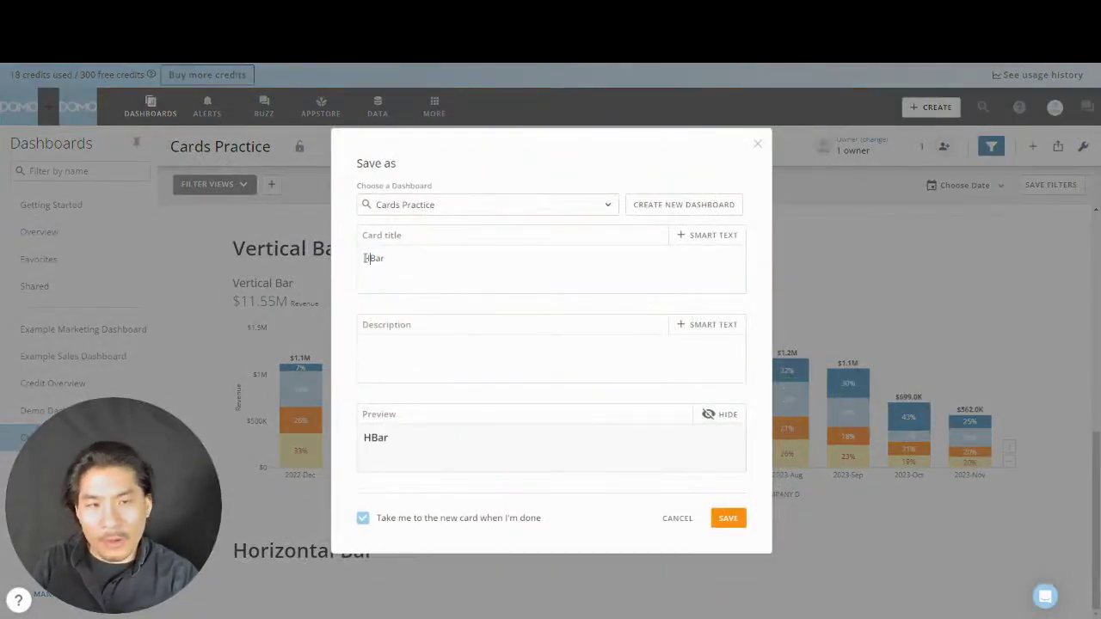
text(zontal)
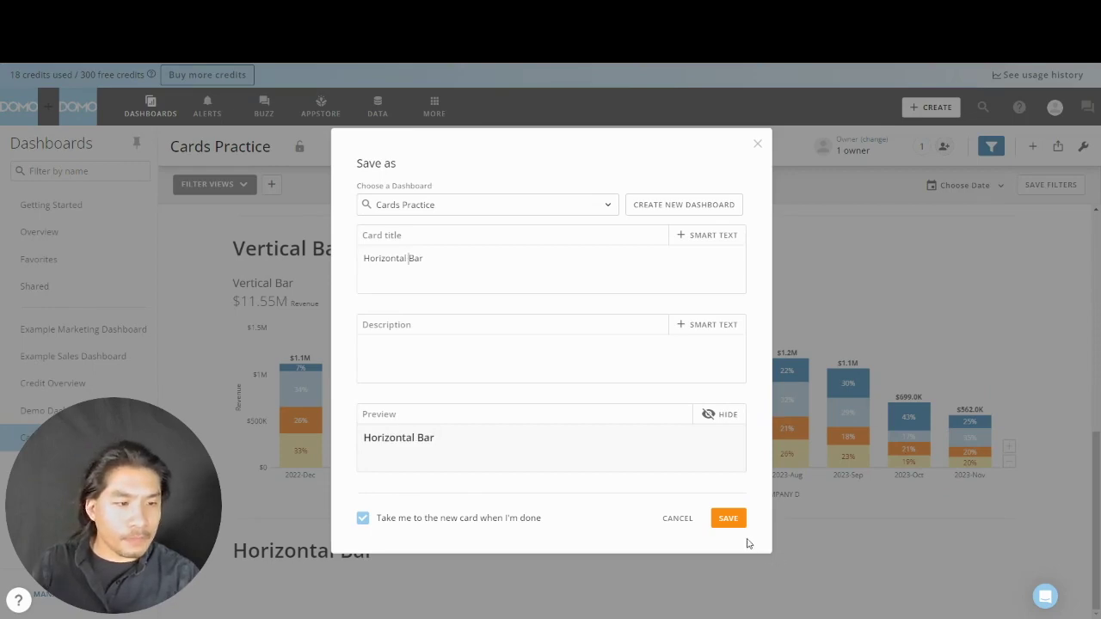
click(740, 527)
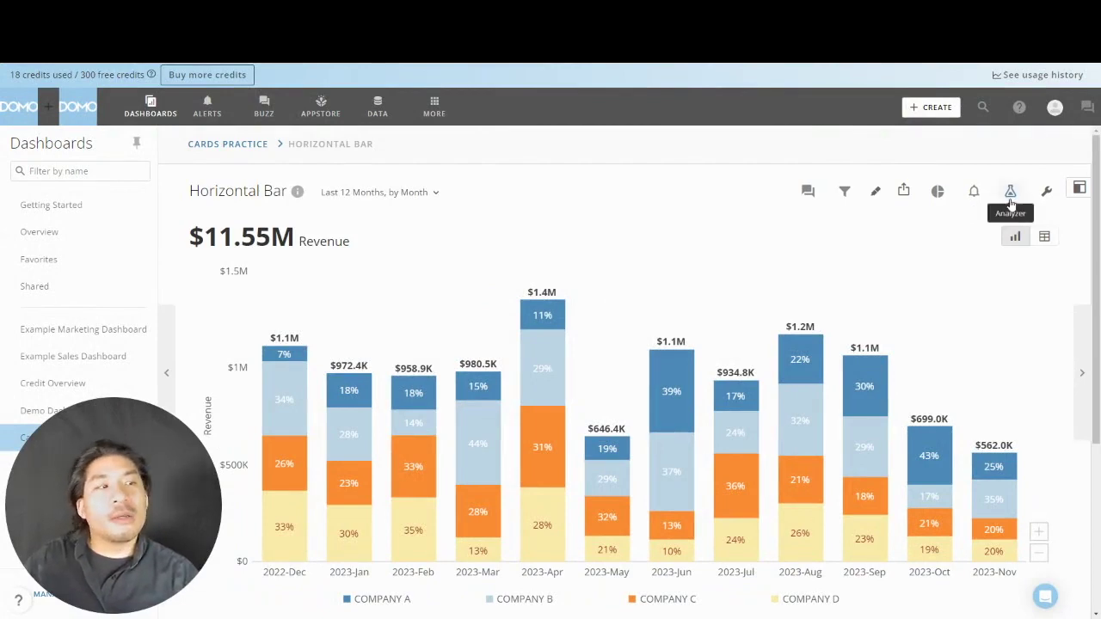
Open the card in the Analyzer and choose the horizontal stacked bar chart type.
click(1010, 196)
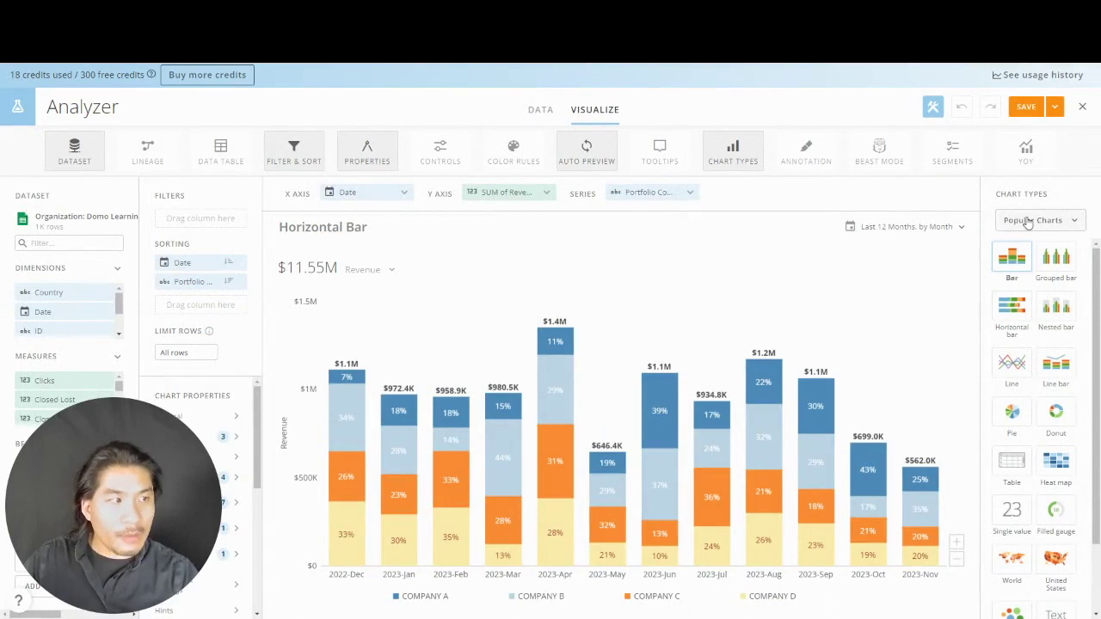
click(1028, 221)
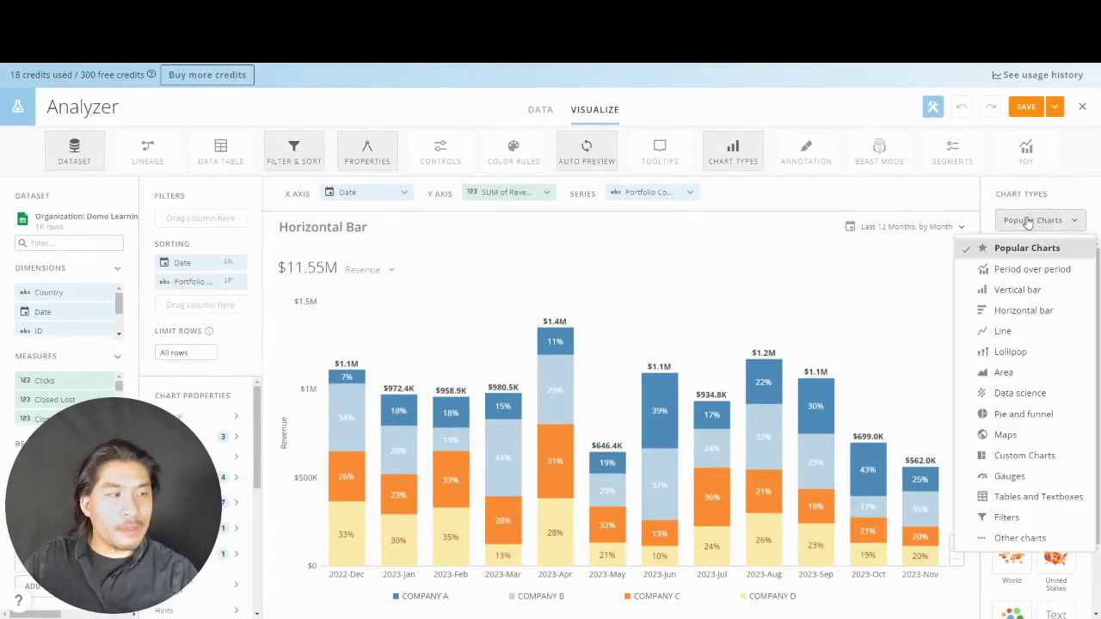
click(1032, 313)
click(1012, 262)
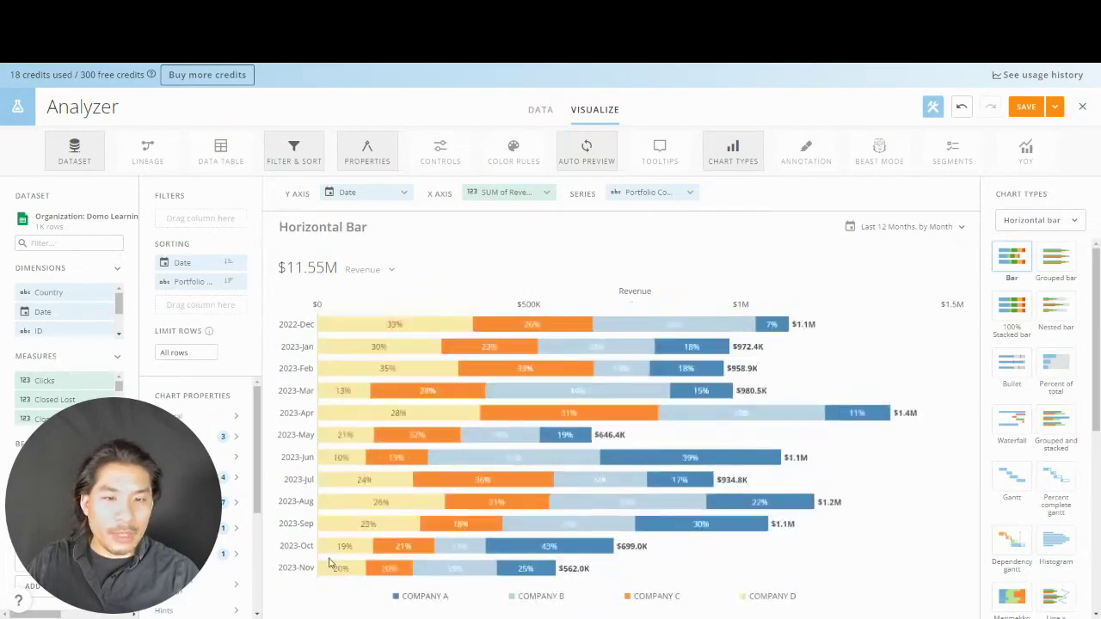
Switch the chart category to Vertical bar, then back to Horizontal bar.
click(1036, 222)
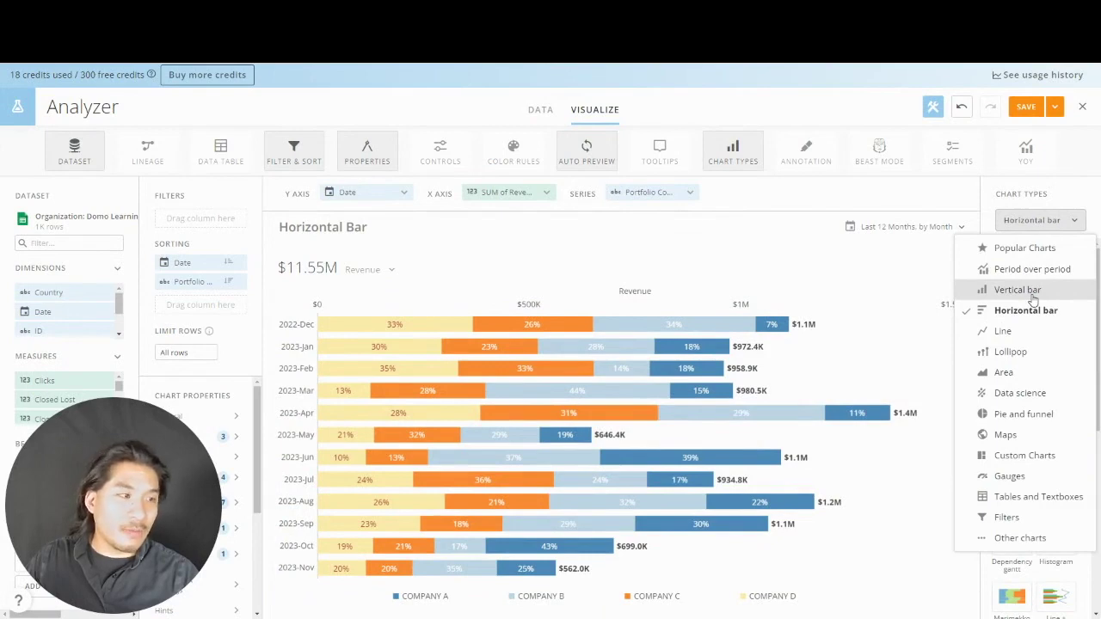
click(1027, 291)
click(1015, 267)
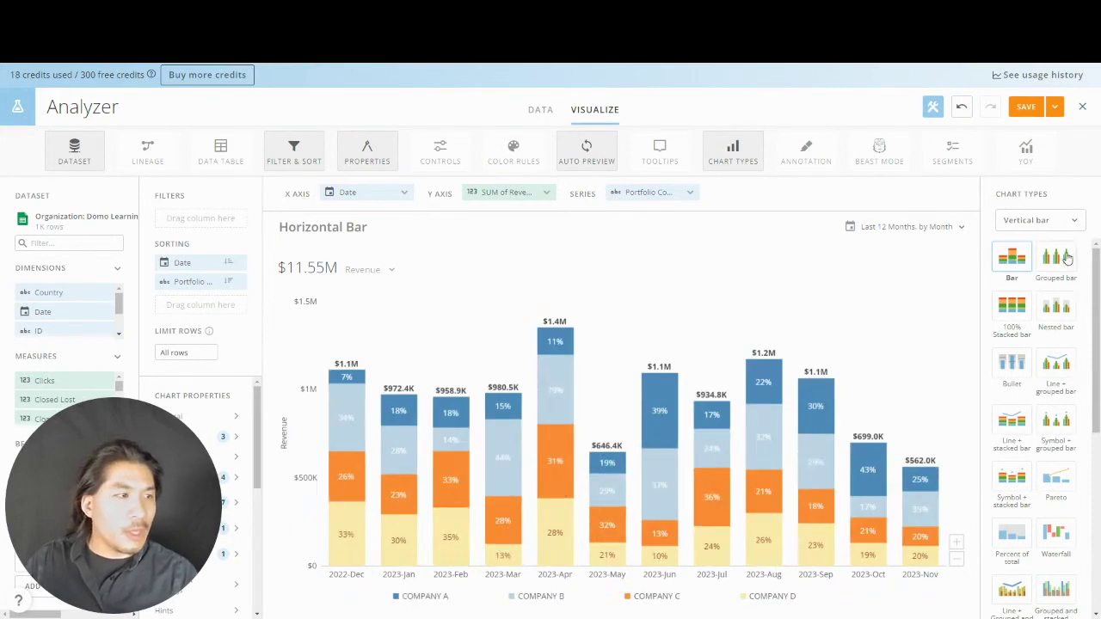
click(1057, 226)
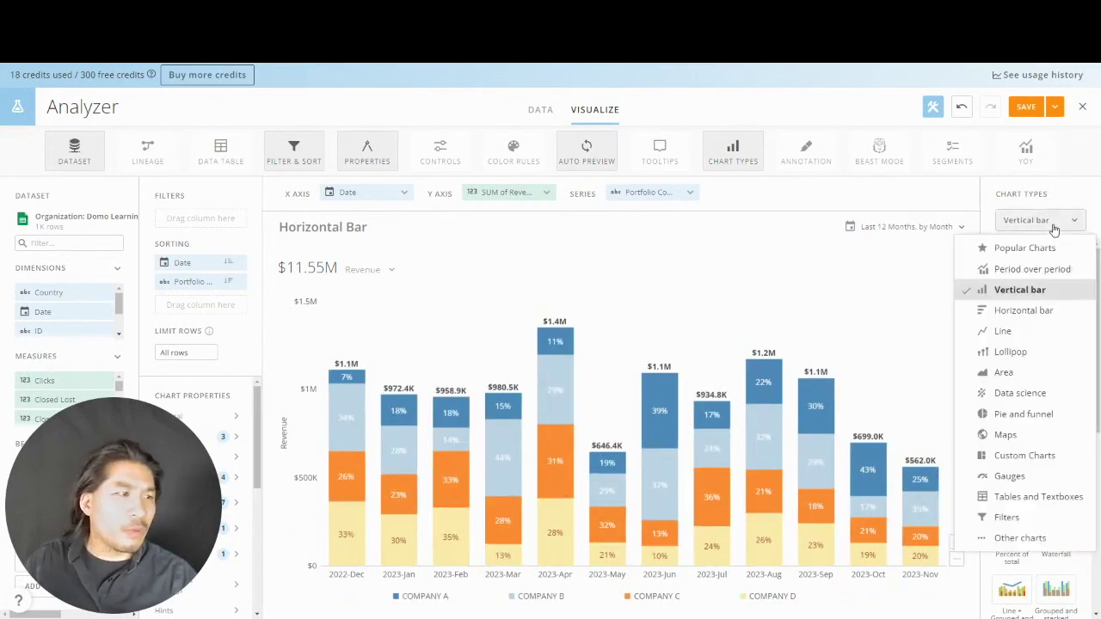
click(1037, 309)
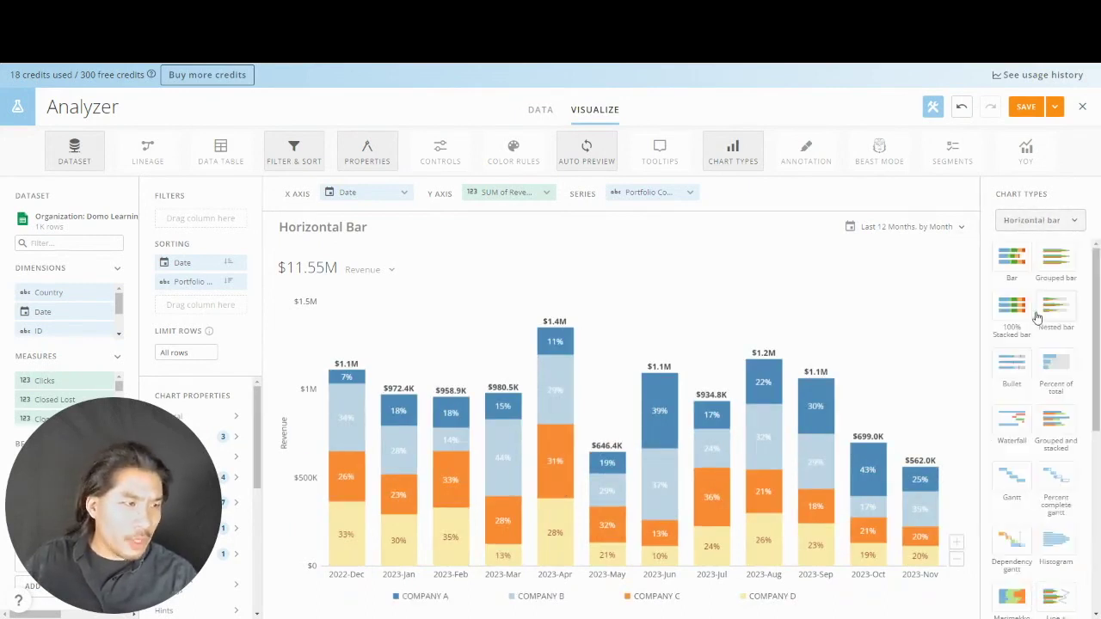
Make horizontal stacked bars with portfolio company replacing Date on the axis, sorted ascending.
click(1022, 264)
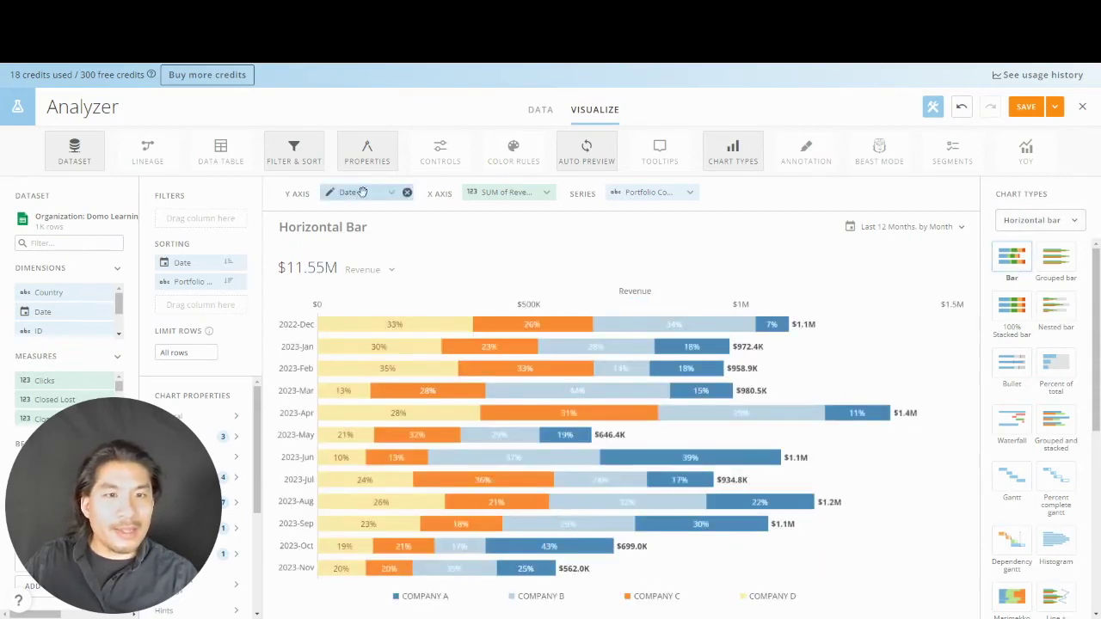
click(409, 194)
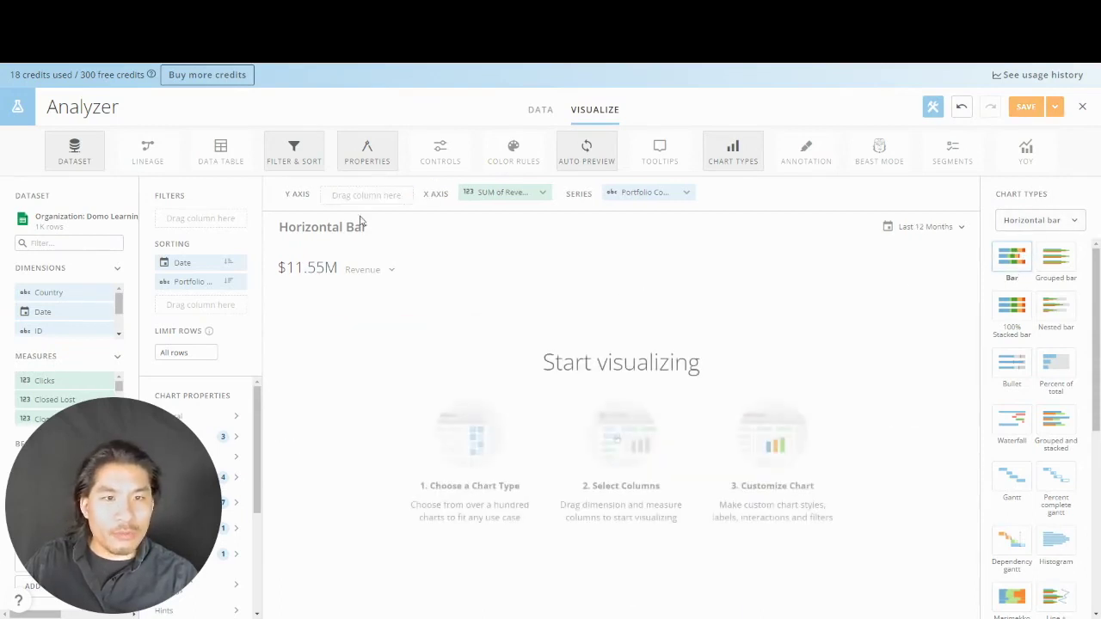
click(240, 262)
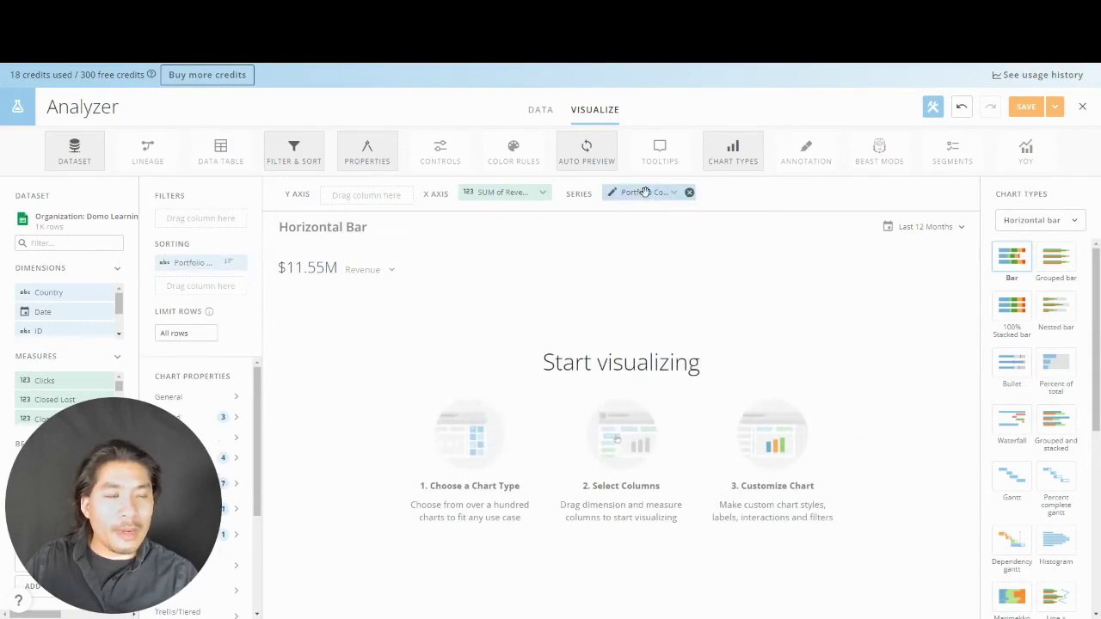
drag(645, 192, 361, 194)
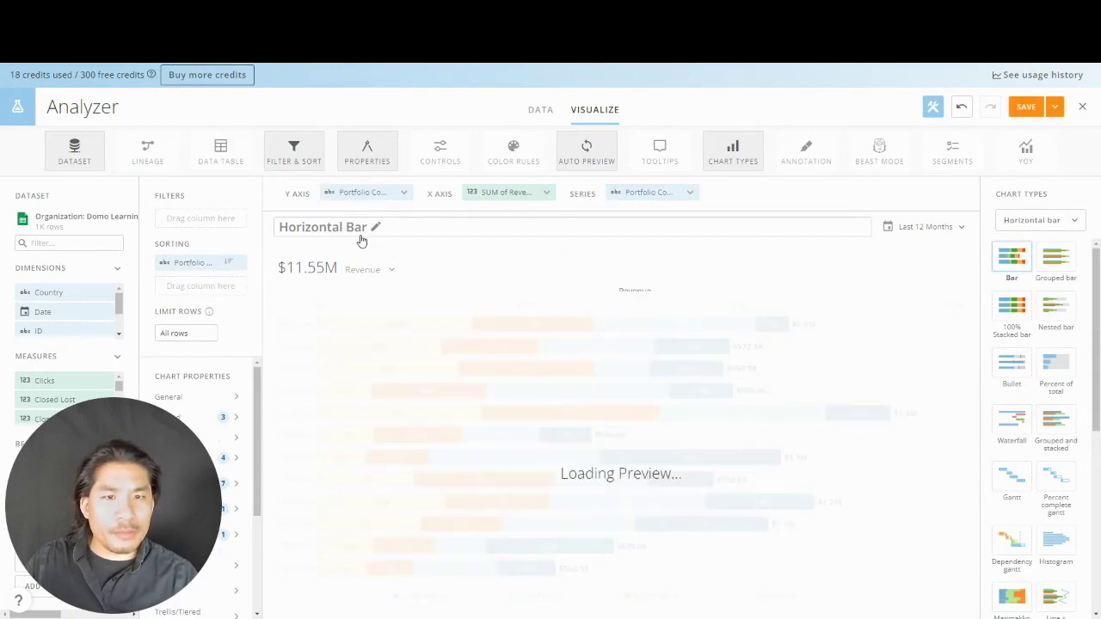
click(199, 262)
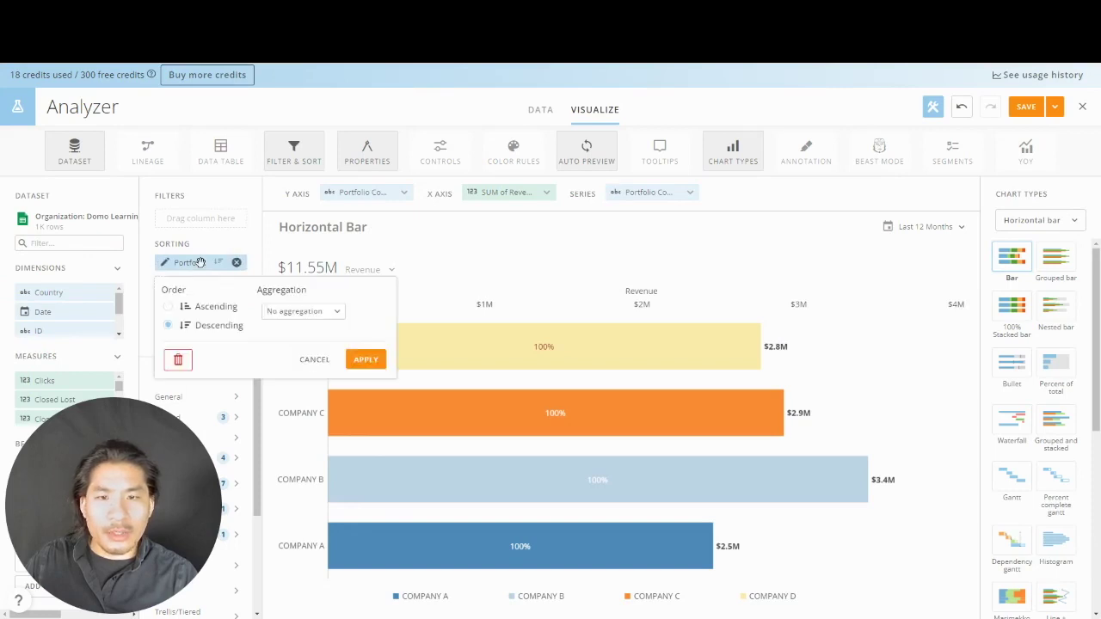
click(216, 308)
click(365, 360)
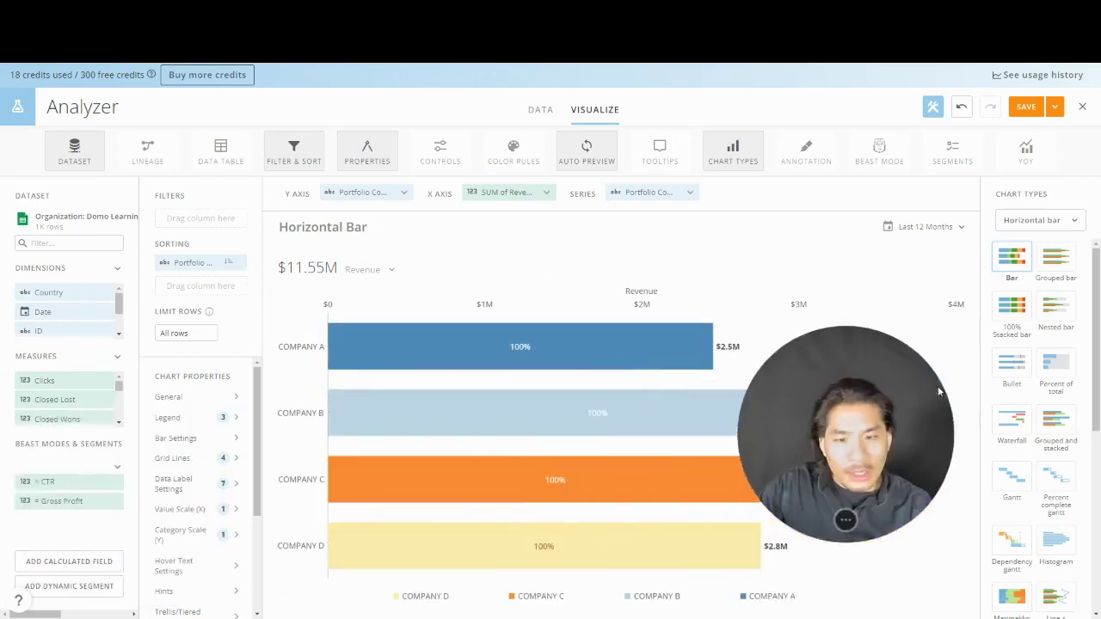
Replace the data label text with the Percent Of Total macro, showing 21%, 30%, 25%, 24%.
click(179, 488)
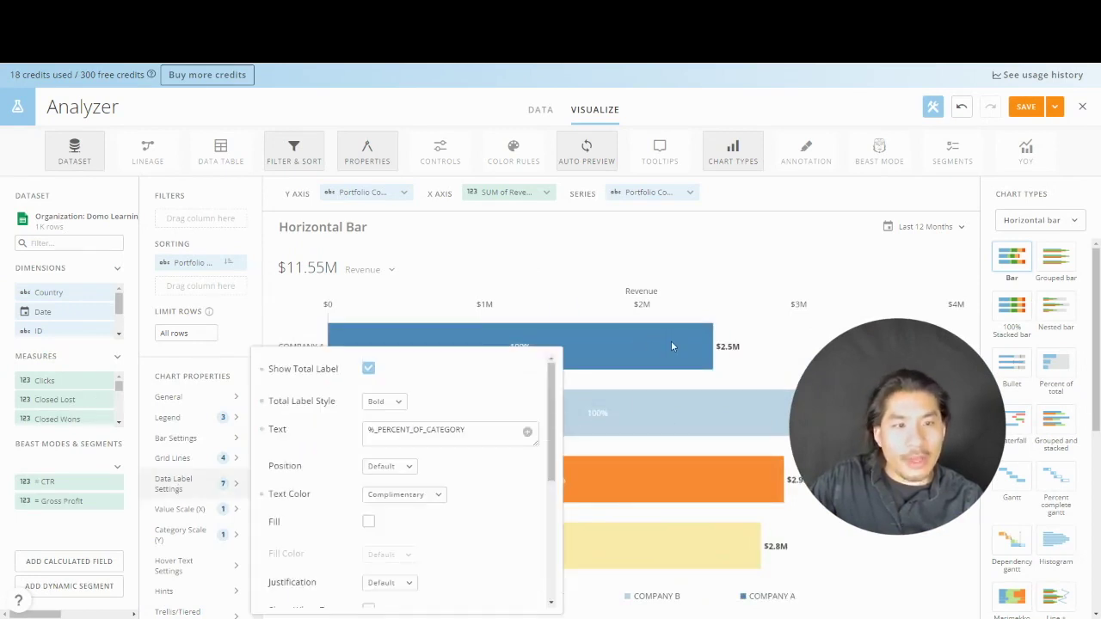
triple_click(499, 427)
key(BackSpace)
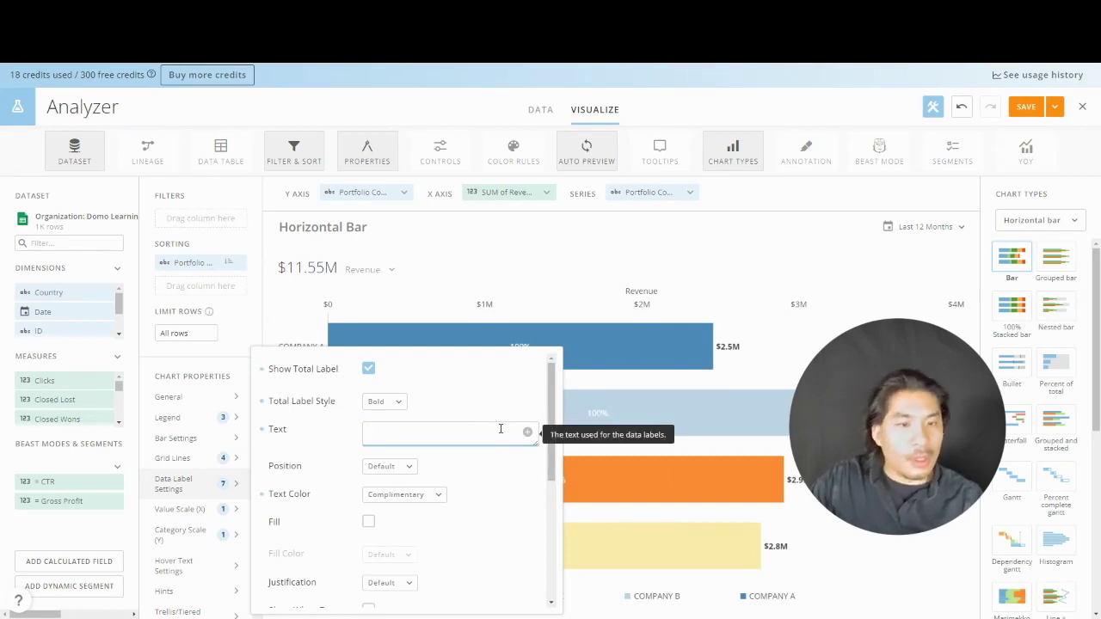
click(917, 275)
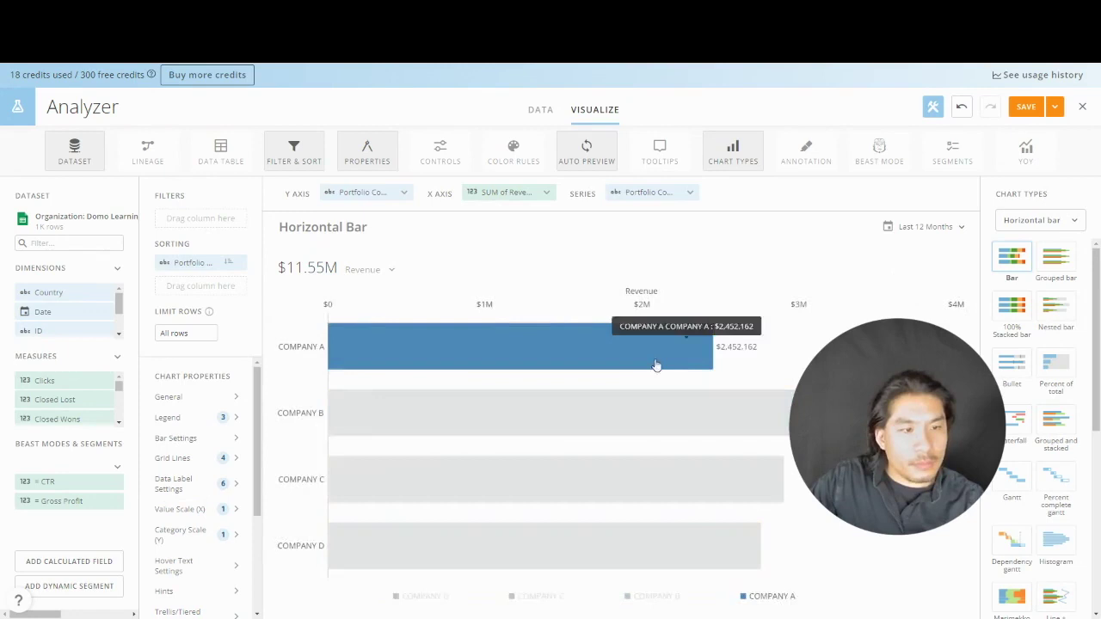
click(195, 494)
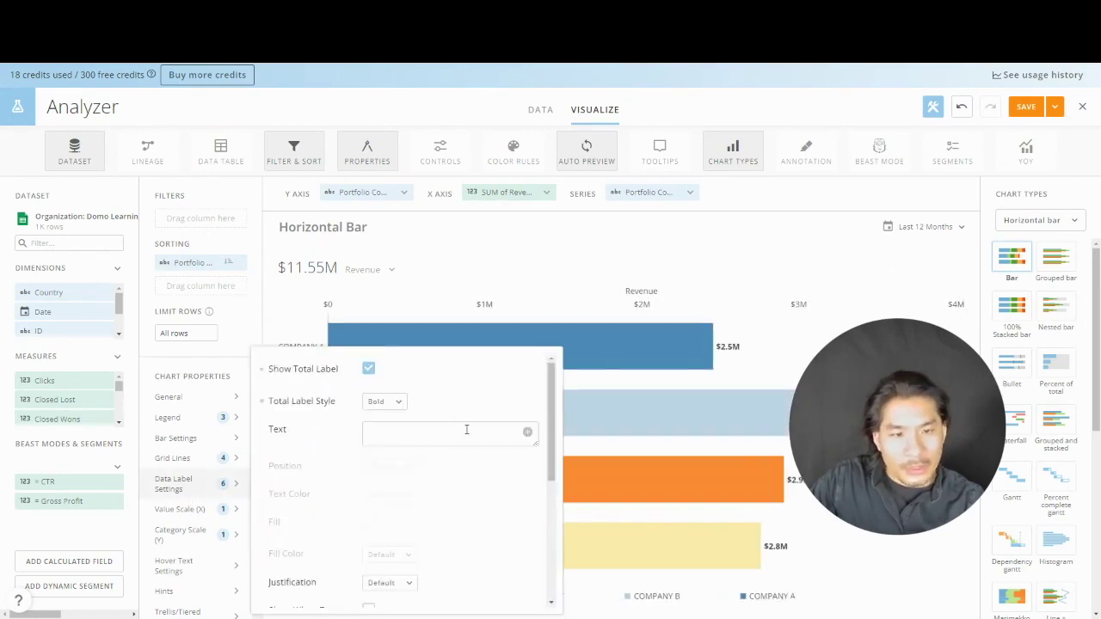
click(527, 432)
click(585, 280)
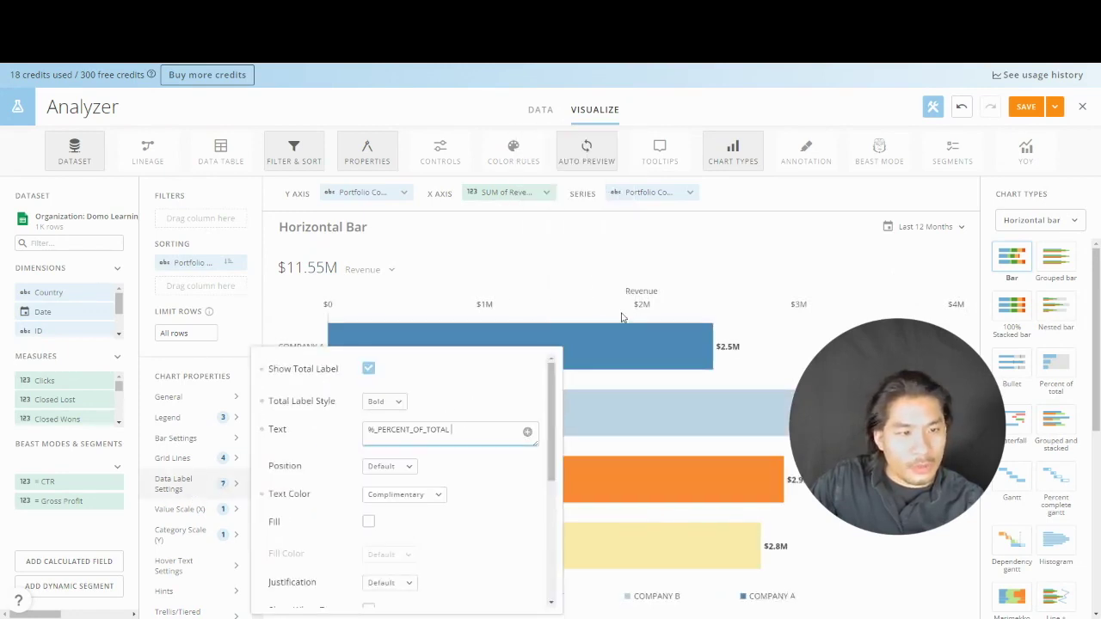
click(874, 284)
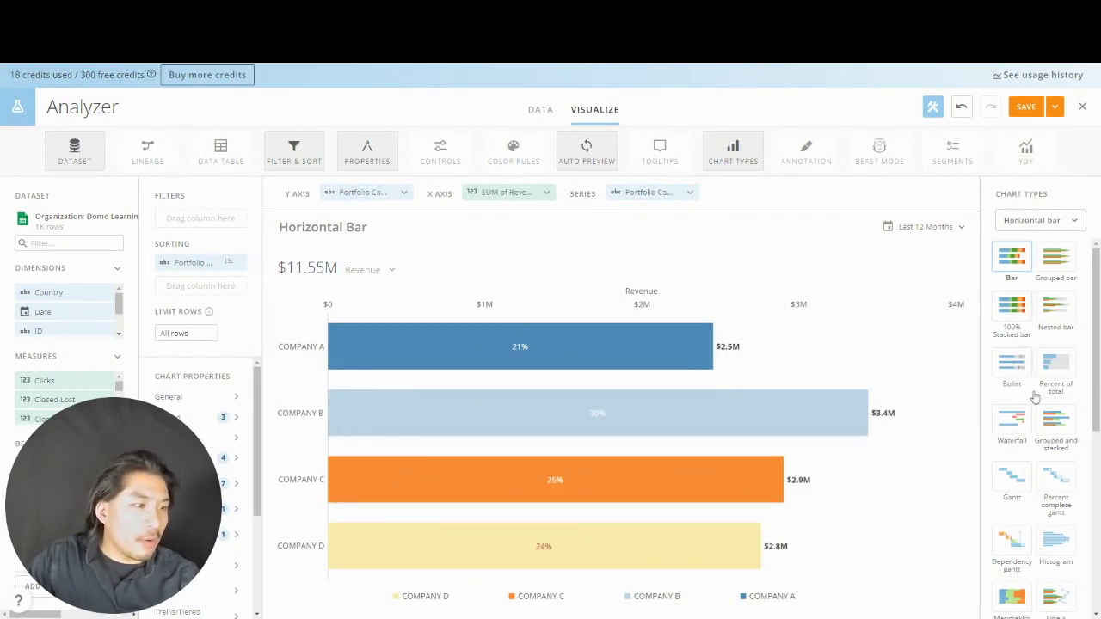
Switch the chart to a 100% stacked bar.
scroll(1035, 397, down, 10)
scroll(1054, 487, up, 10)
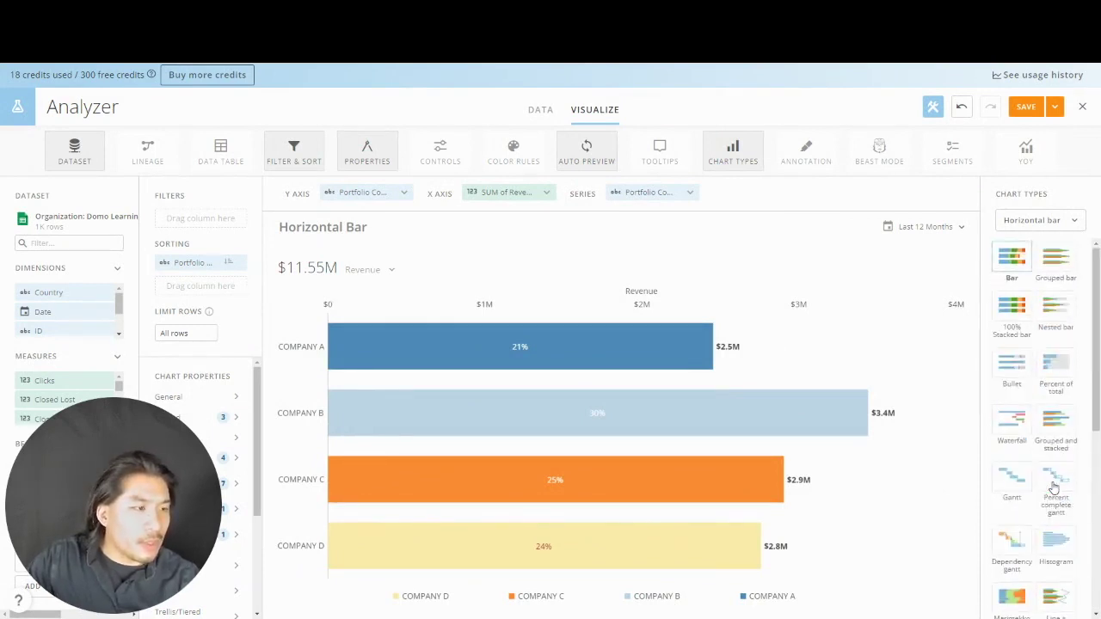
click(1019, 318)
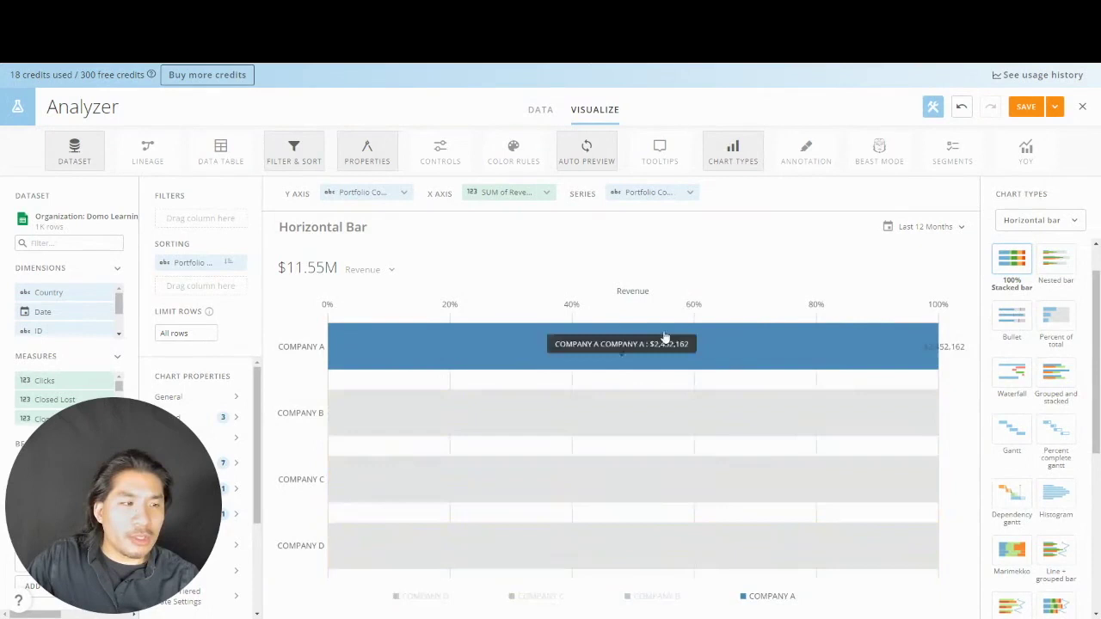
Delete all the company colour rules and confirm removing them from the card.
drag(108, 492, 108, 203)
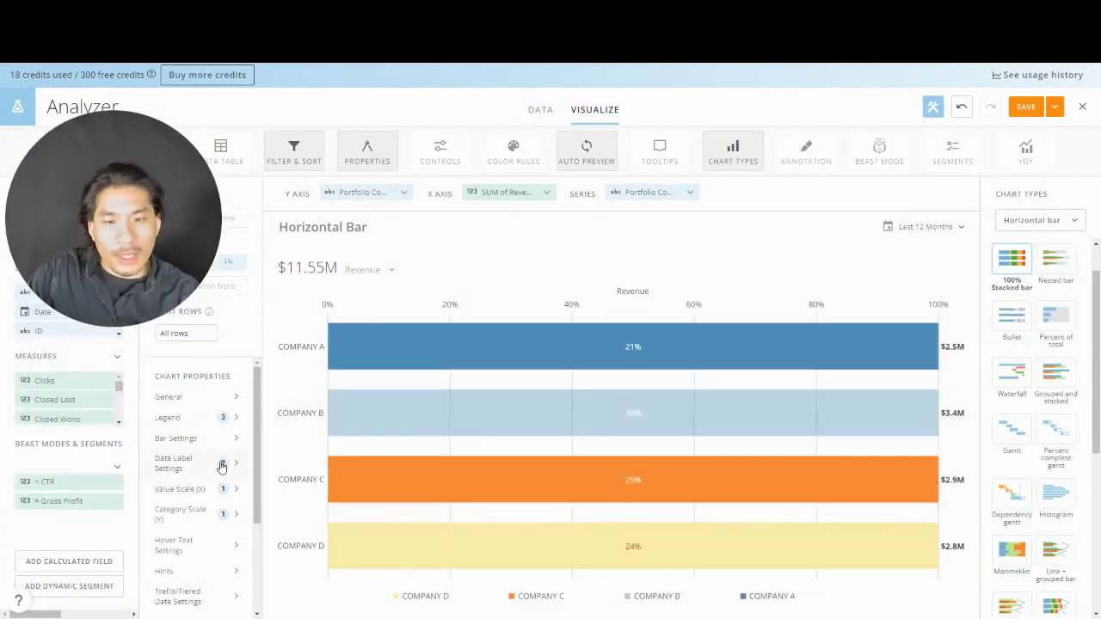
scroll(215, 555, down, 3)
click(219, 539)
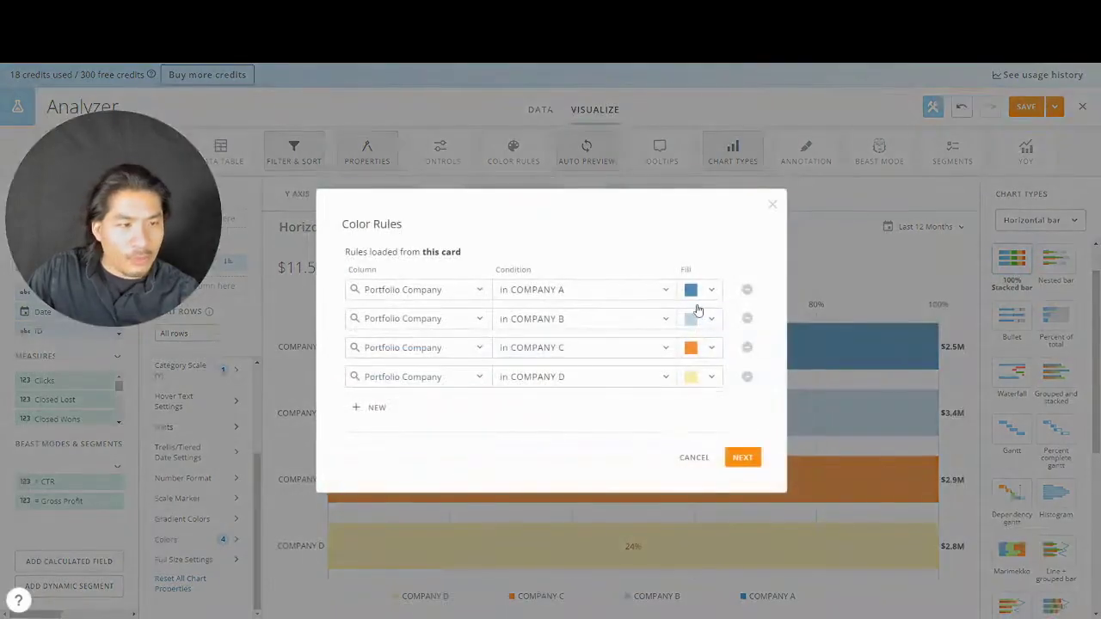
click(747, 289)
click(747, 290)
click(747, 290)
click(747, 290)
click(743, 457)
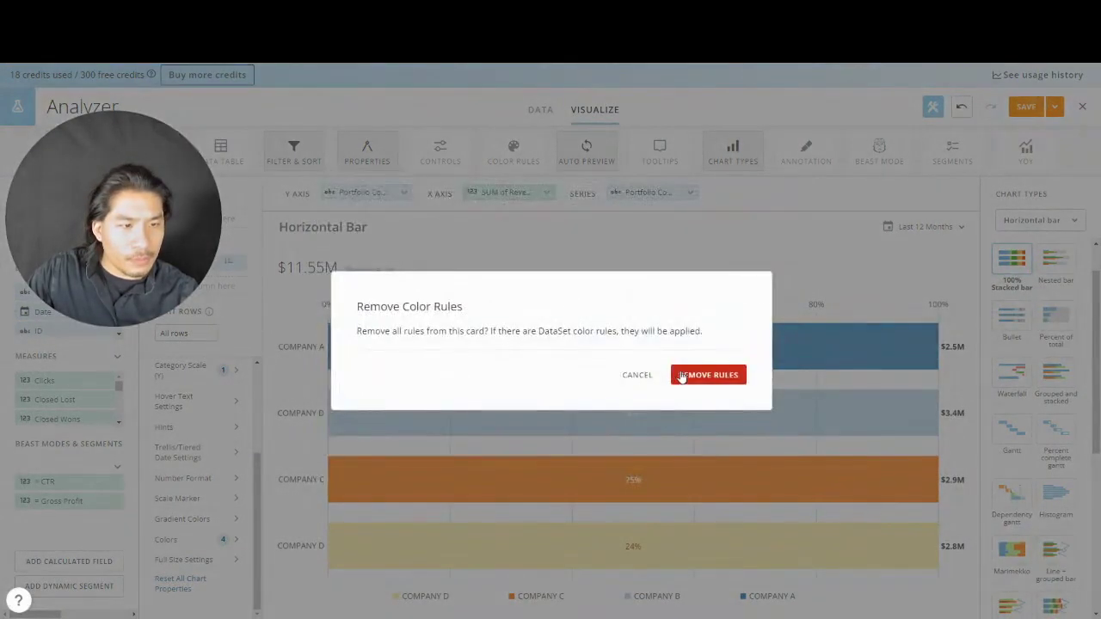
click(680, 376)
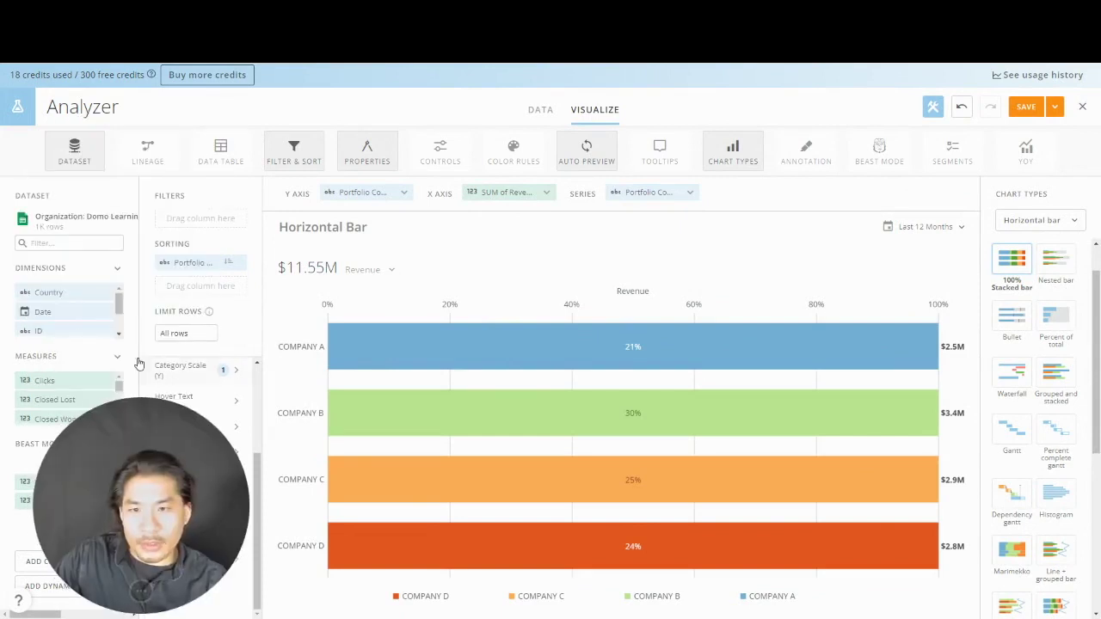
Add Country to the filters and use it as the series to split each company's bar.
scroll(119, 311, down, 1)
drag(119, 311, 119, 323)
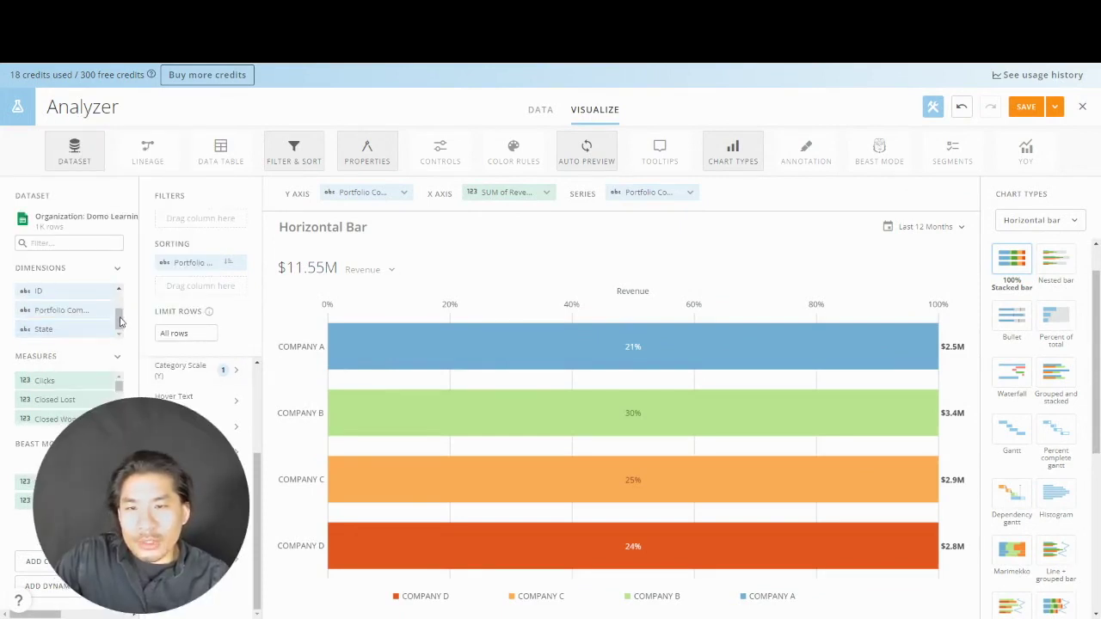
scroll(96, 312, up, 2)
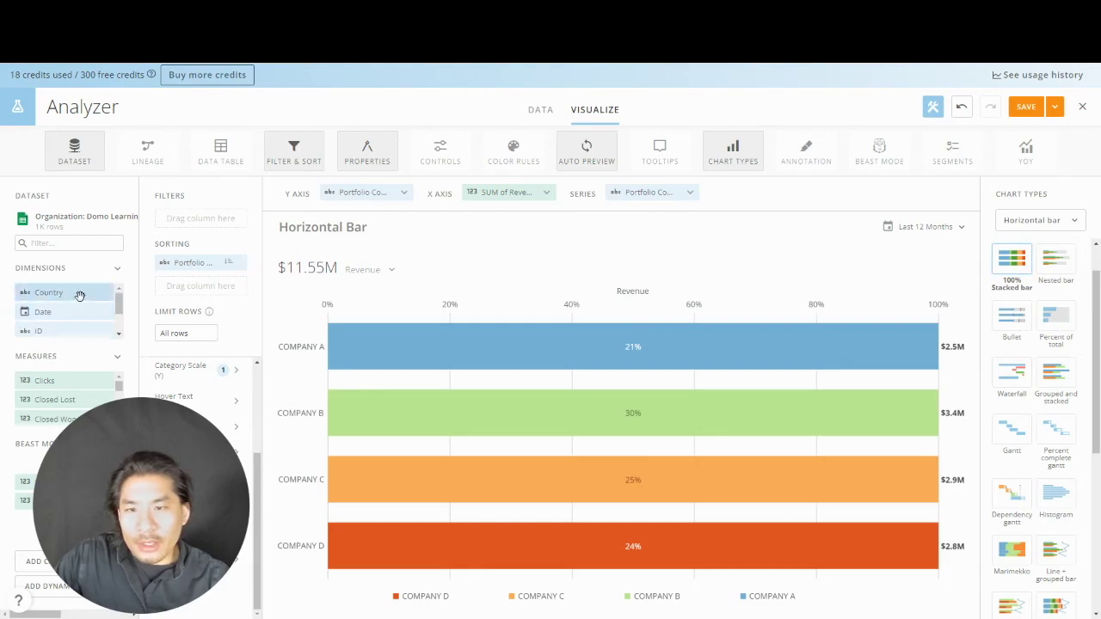
drag(81, 292, 210, 215)
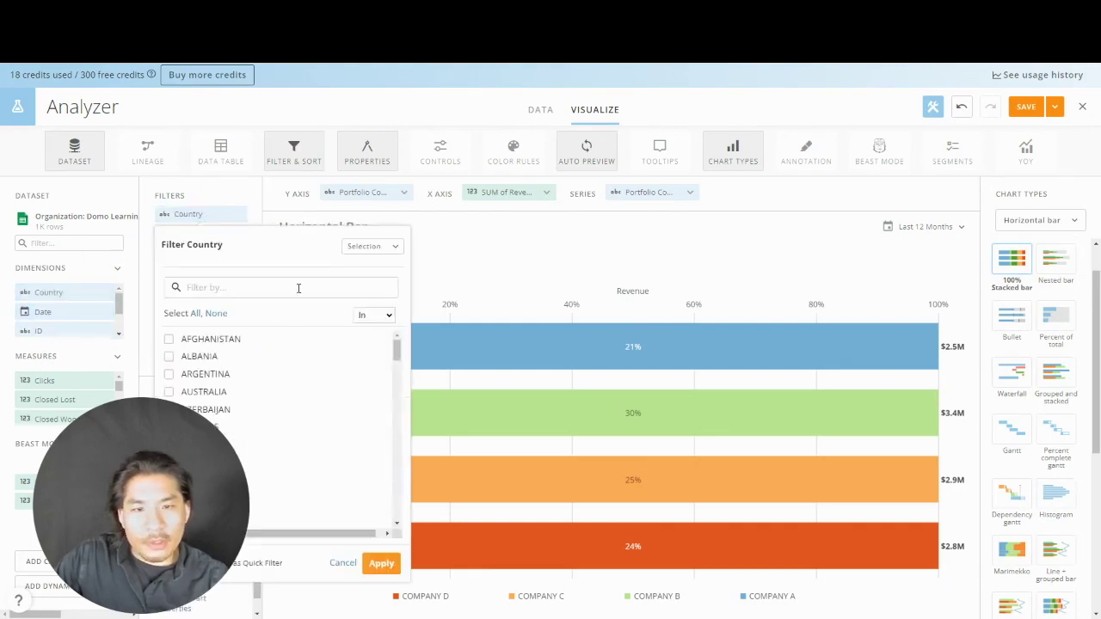
key(Escape)
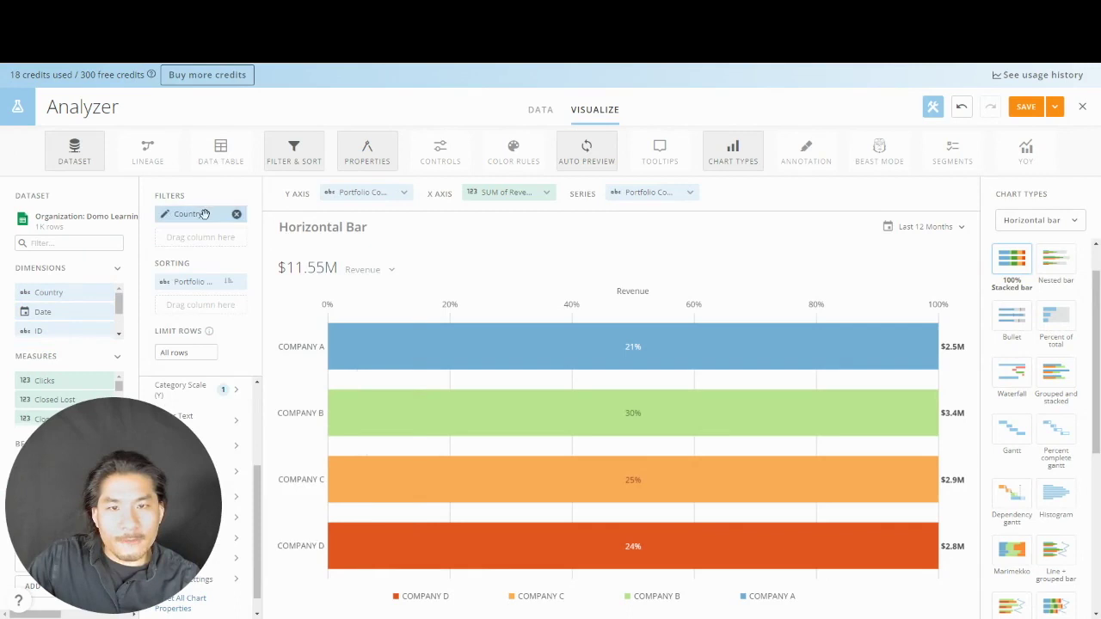
drag(204, 215, 639, 191)
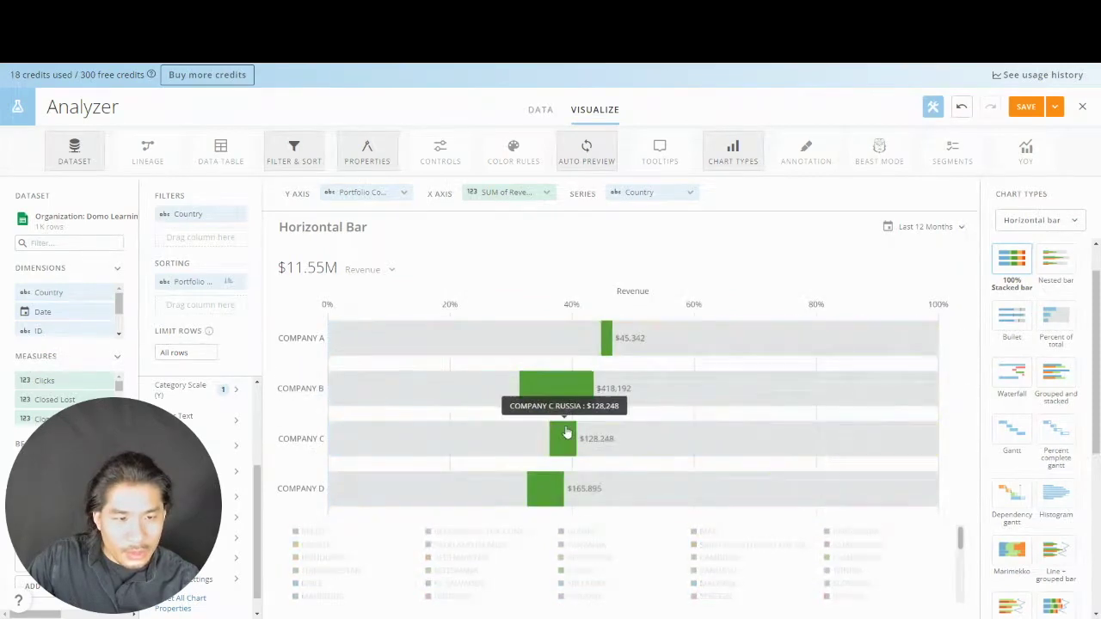
In the Country filter, check CHINA, INDONESIA and UNITED STATES.
click(198, 211)
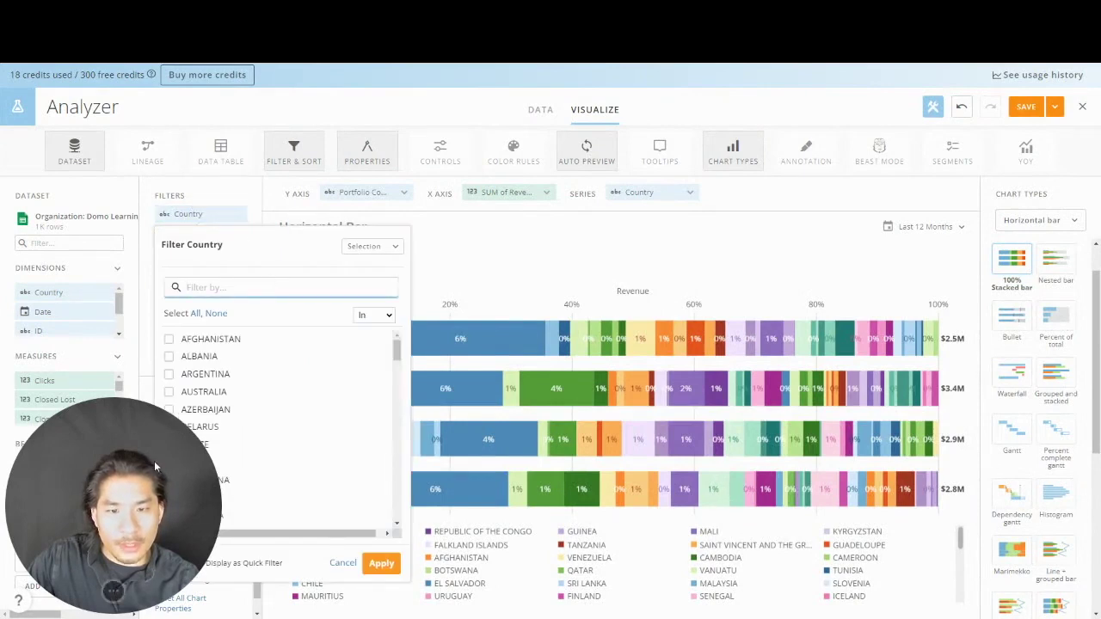
click(365, 456)
click(211, 213)
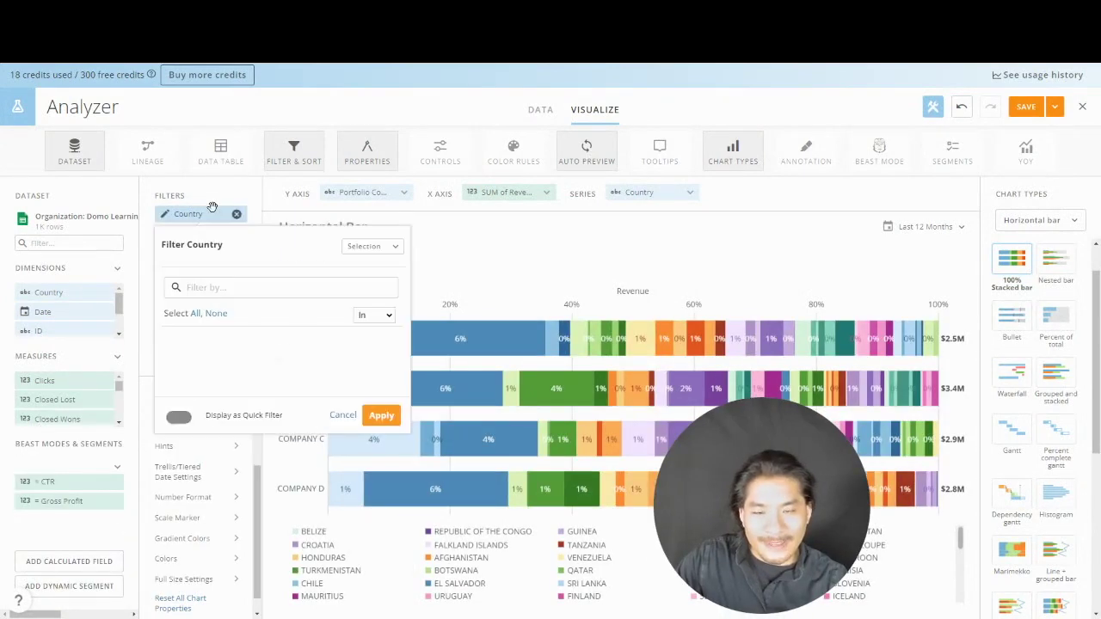
scroll(224, 409, down, 1)
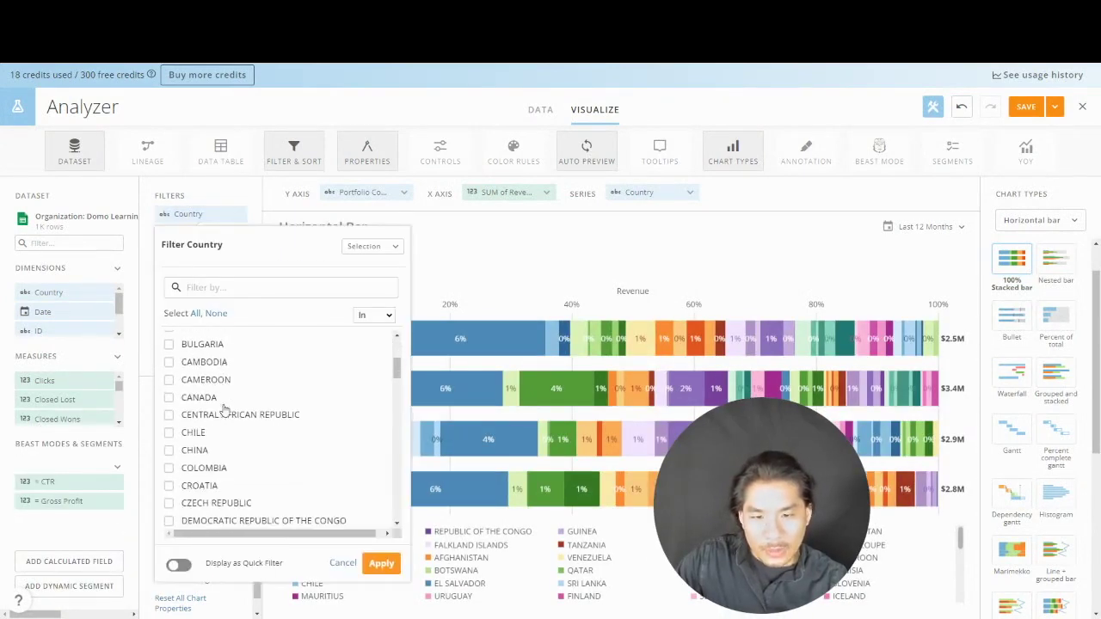
click(200, 452)
scroll(201, 457, down, 3)
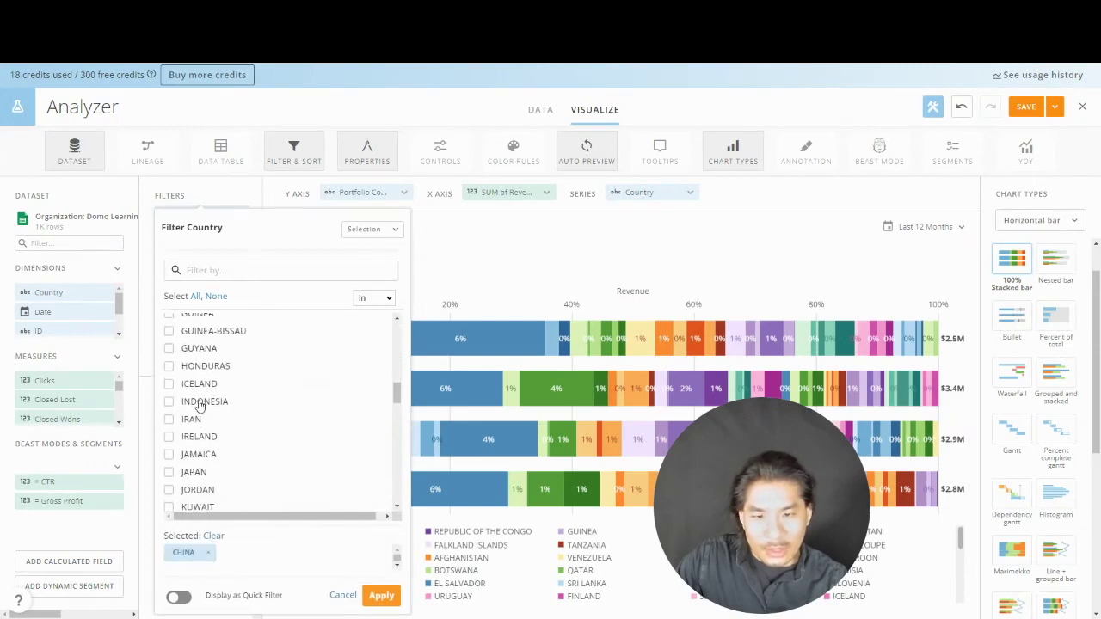
click(198, 404)
scroll(204, 430, down, 15)
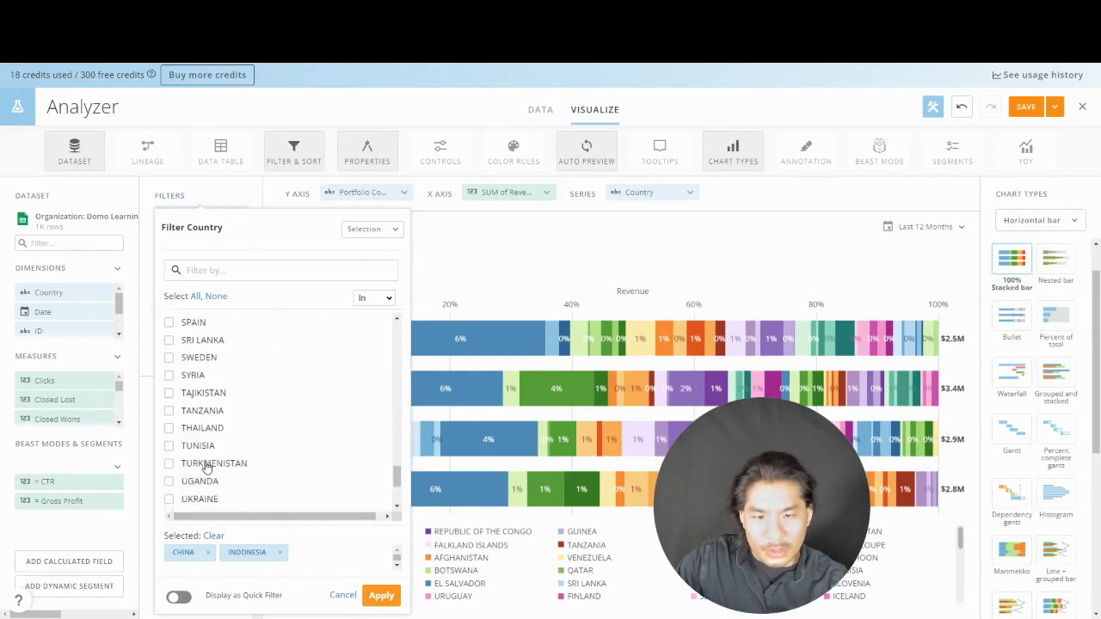
scroll(206, 467, down, 2)
click(203, 383)
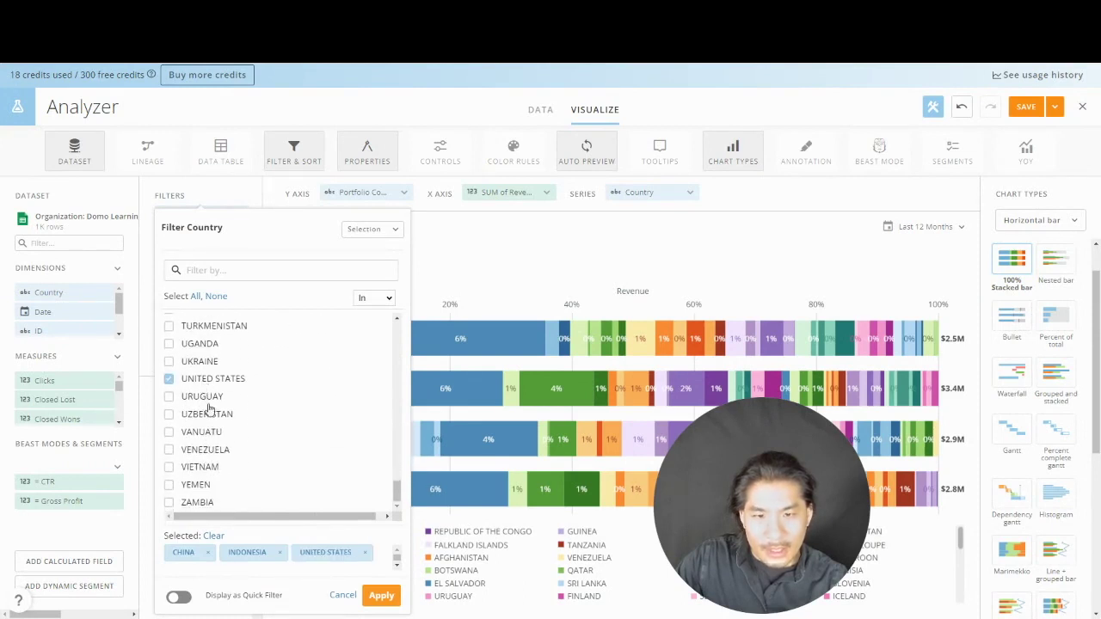
Also check Japan and apply the four-country filter to the chart.
scroll(215, 418, up, 3)
scroll(214, 428, up, 6)
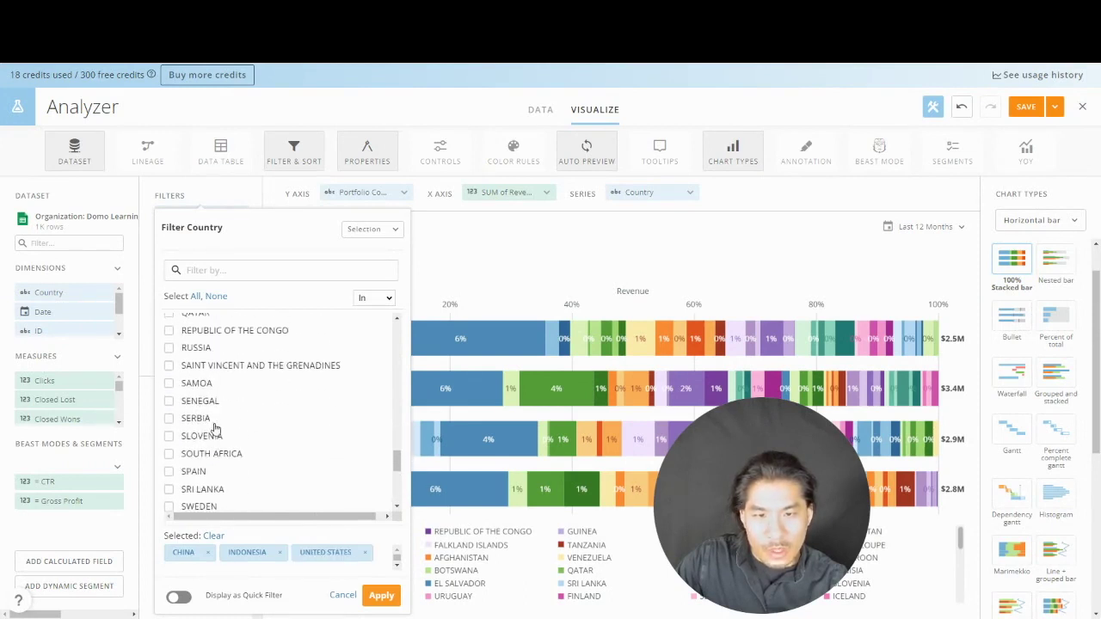
scroll(215, 428, up, 6)
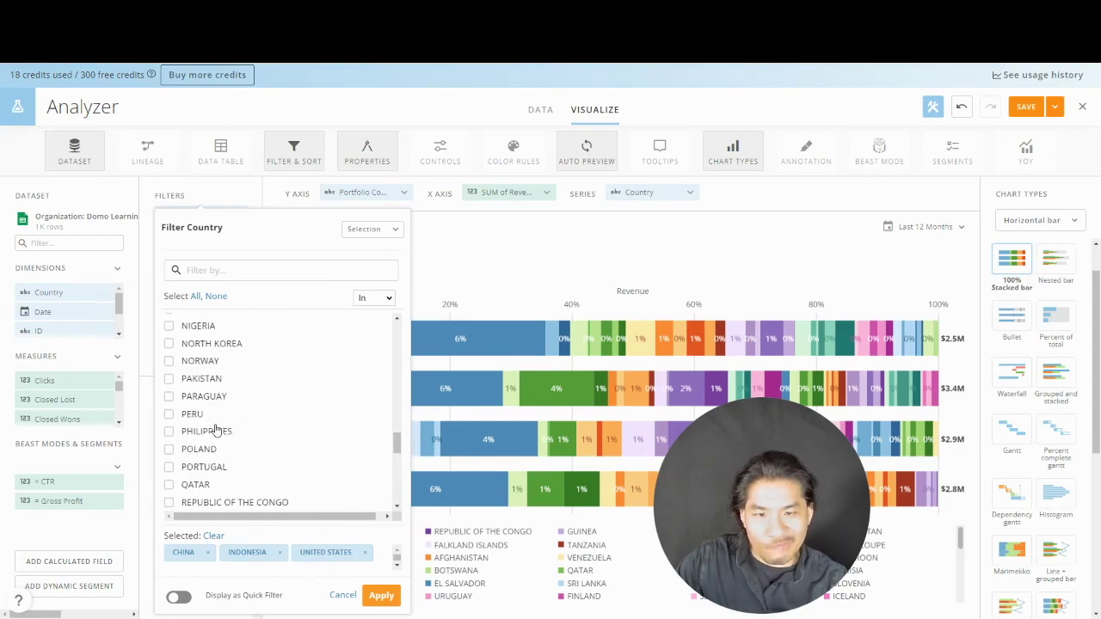
scroll(215, 427, up, 6)
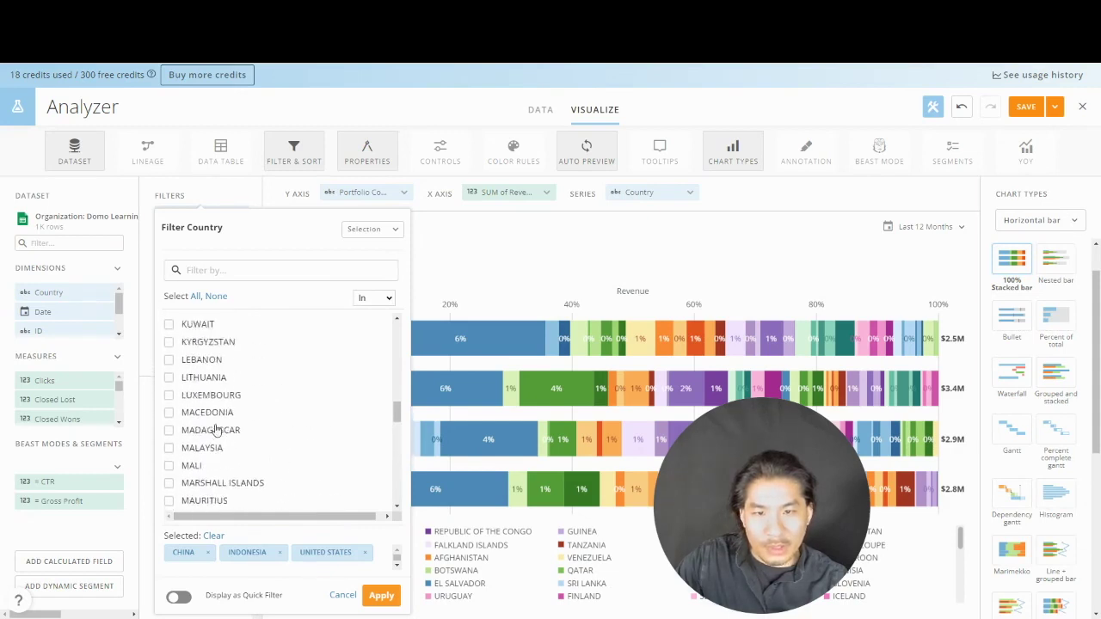
scroll(222, 454, up, 2)
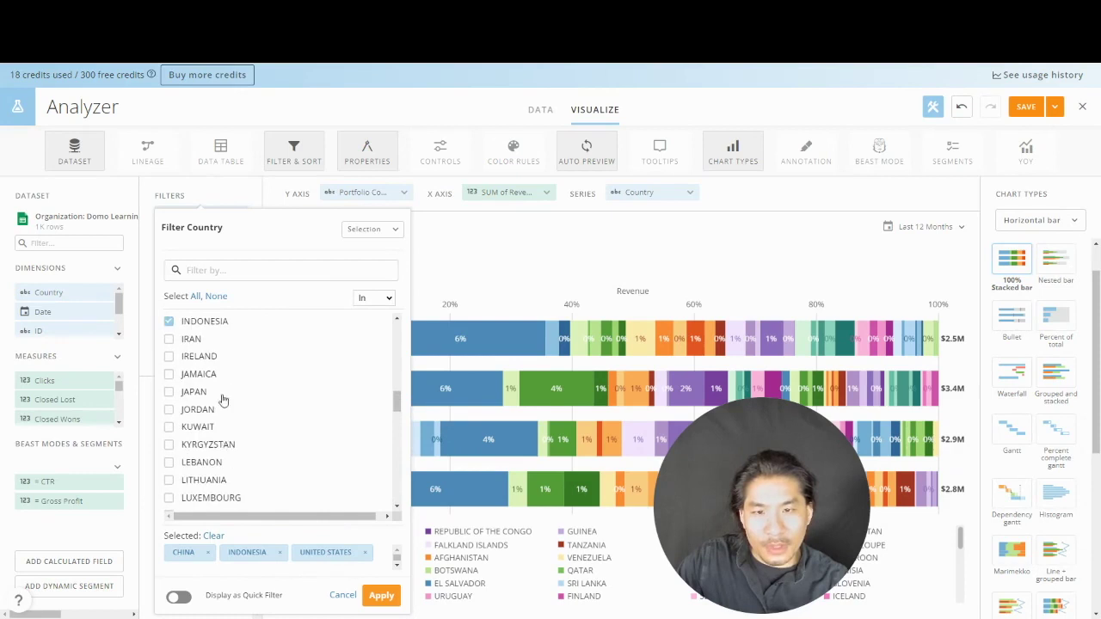
click(202, 393)
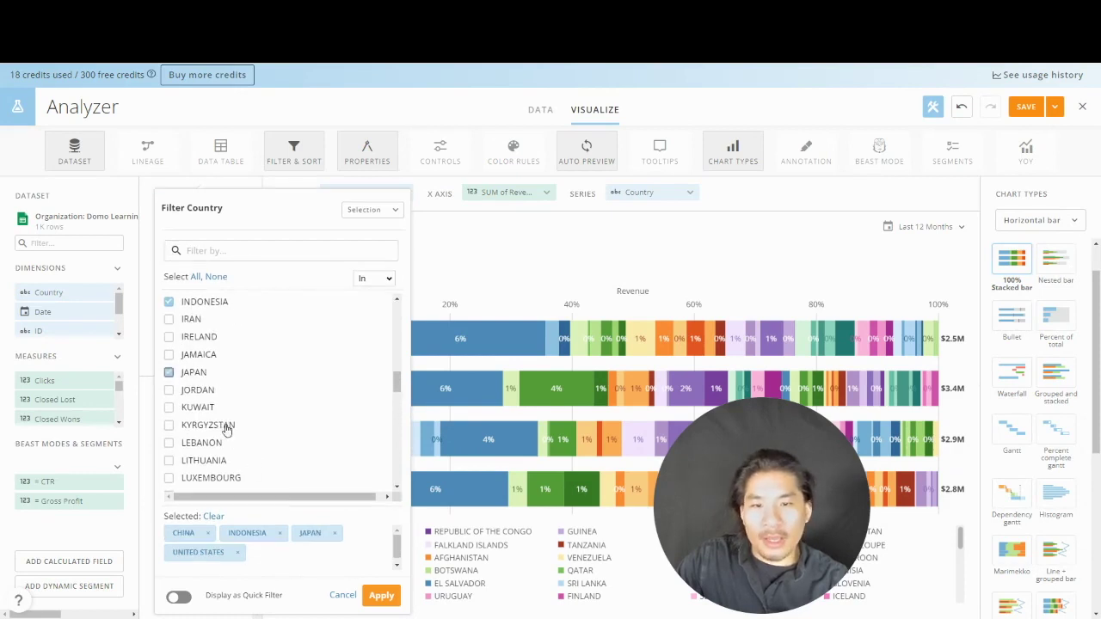
click(383, 596)
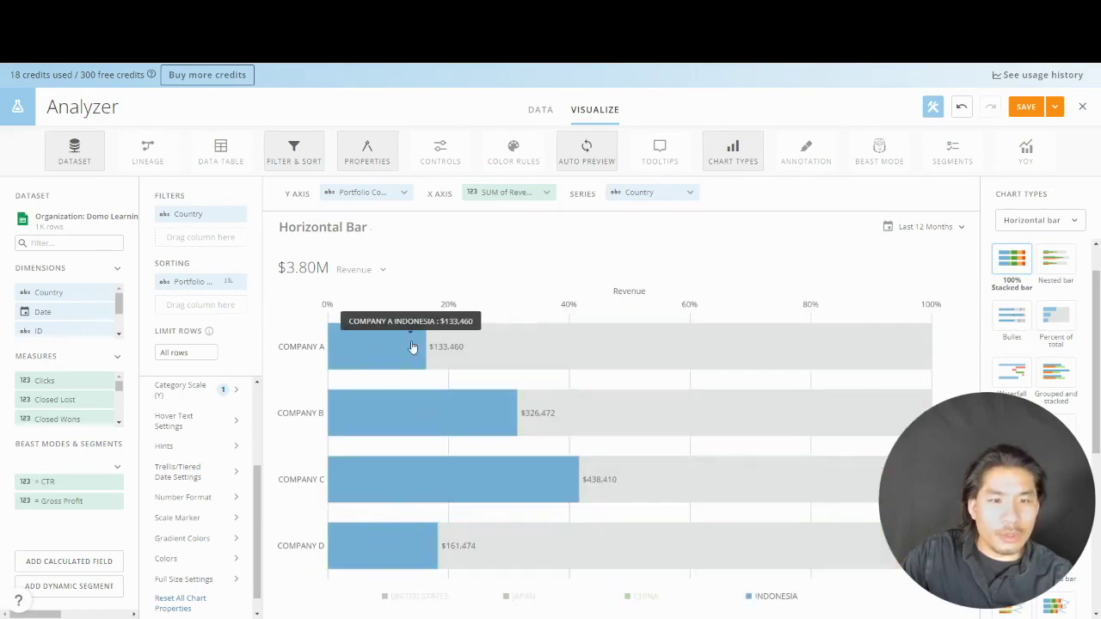
Replace the data labels with the Percent Of Category macro, e.g. 16% and 83% for Company A.
scroll(197, 497, up, 3)
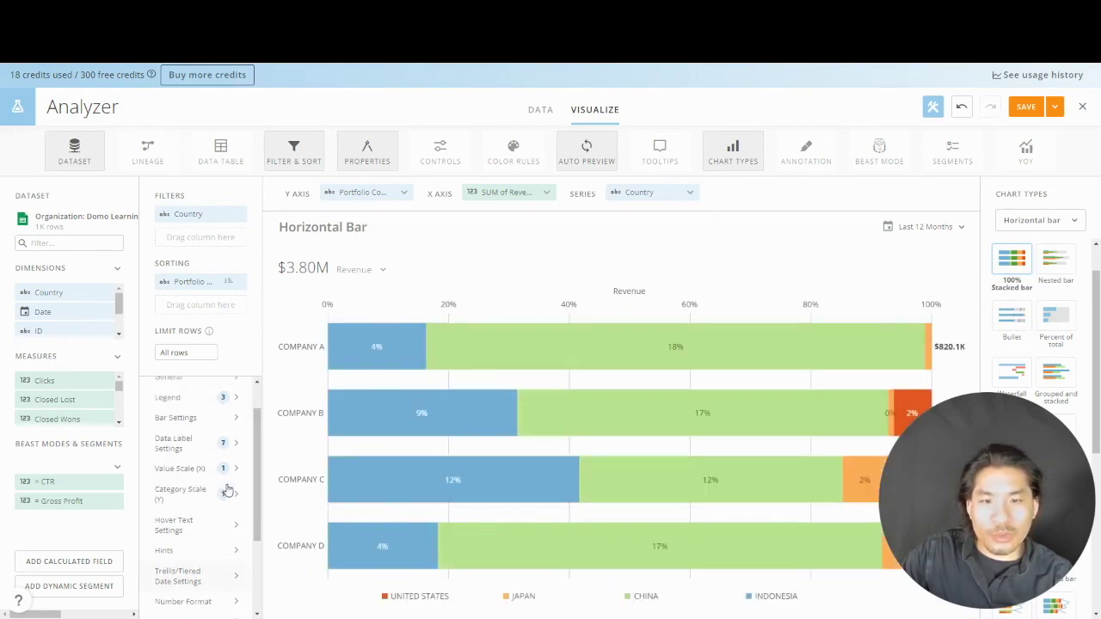
click(215, 486)
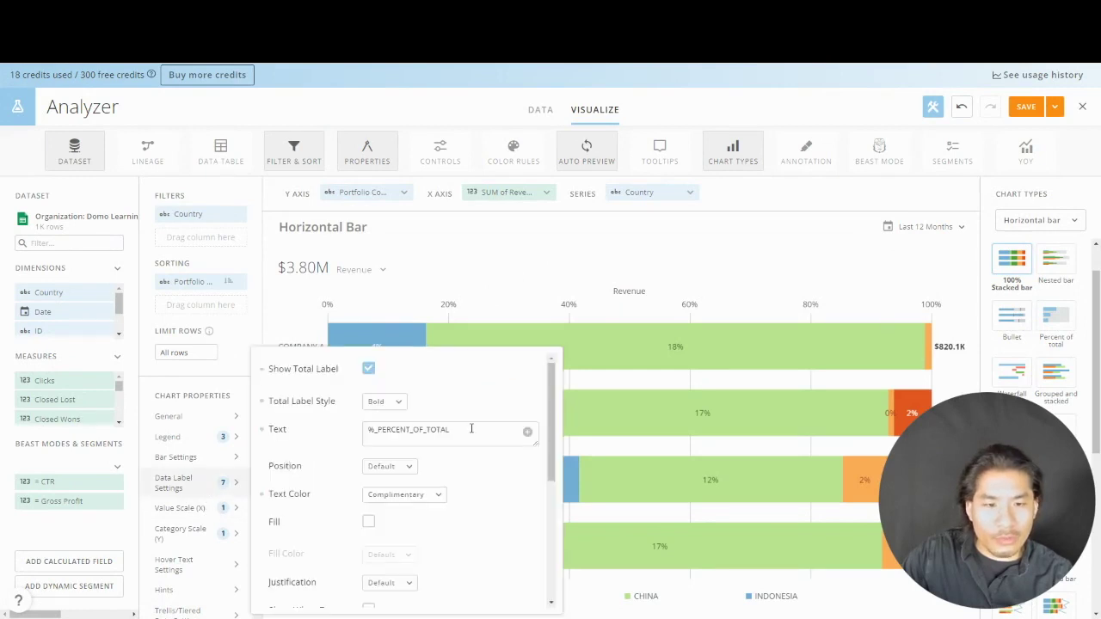
triple_click(472, 427)
key(BackSpace)
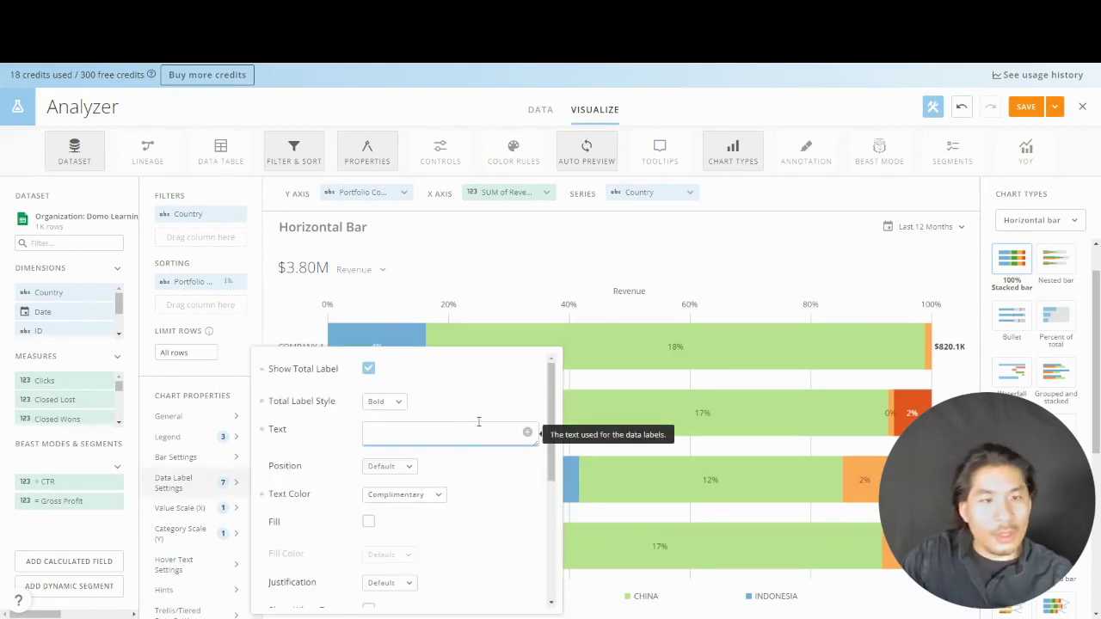
click(826, 263)
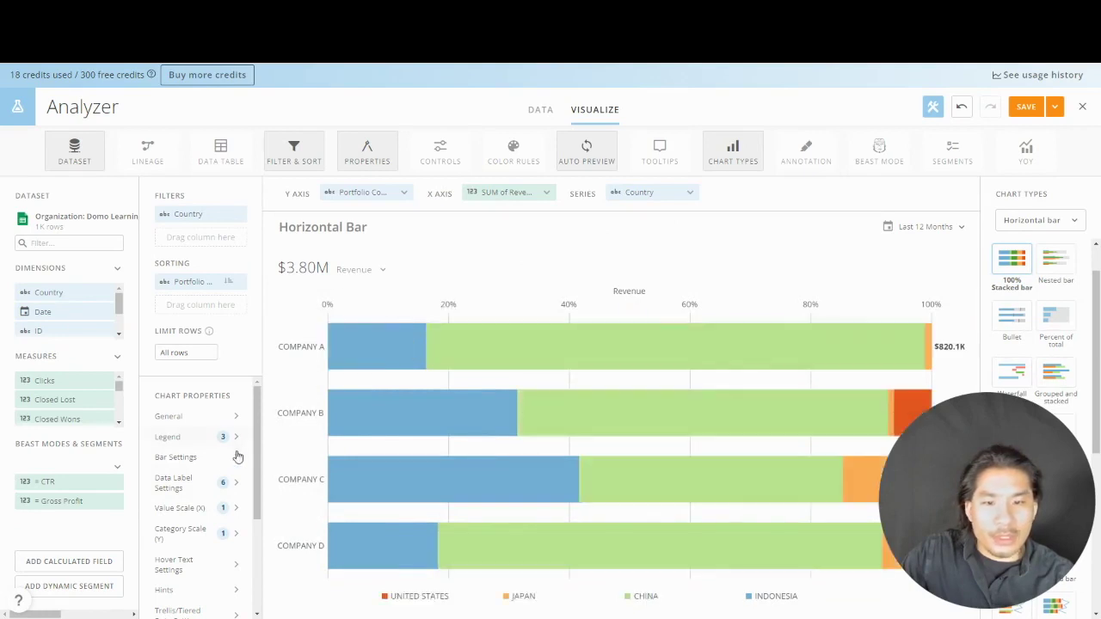
click(202, 488)
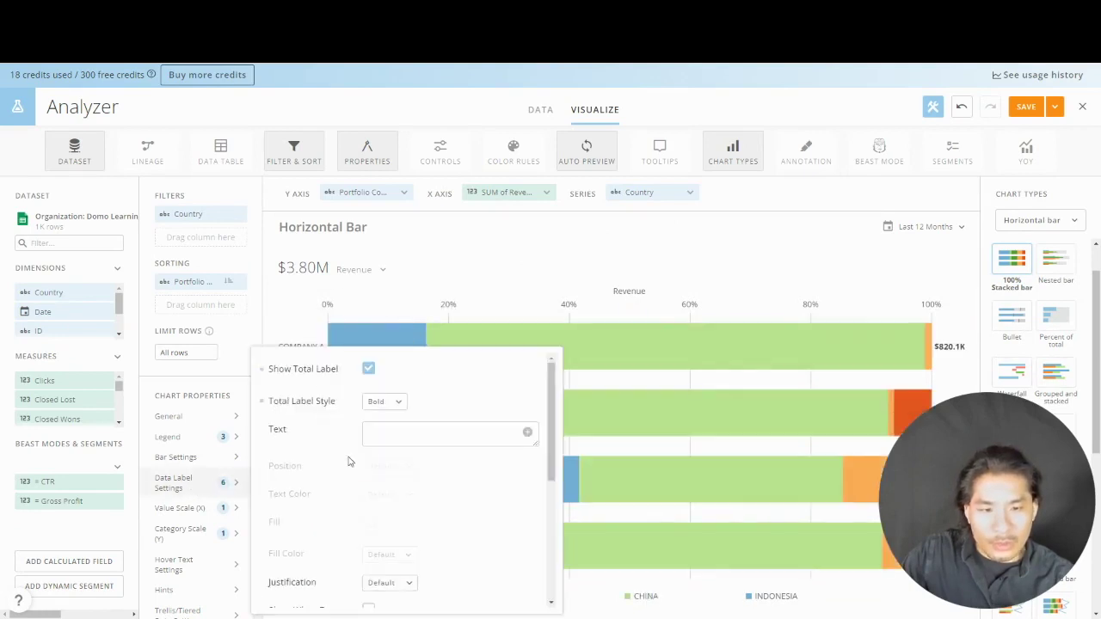
click(527, 432)
click(585, 279)
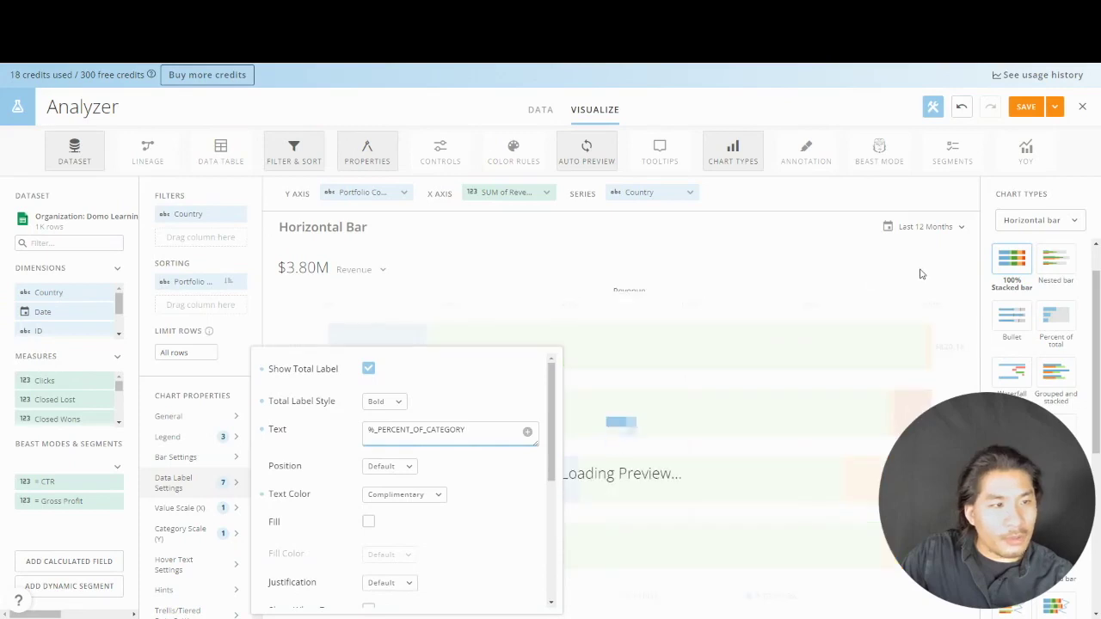
click(920, 274)
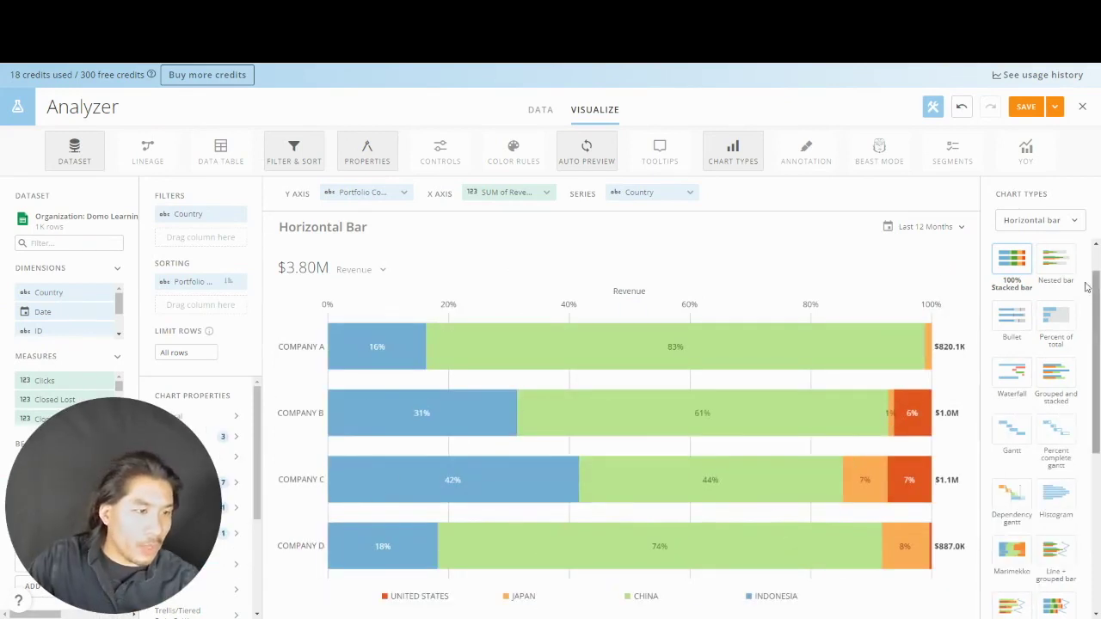
Try grouped bars, then settle on the regular stacked Bar type with a dollar revenue axis.
scroll(1070, 305, up, 1)
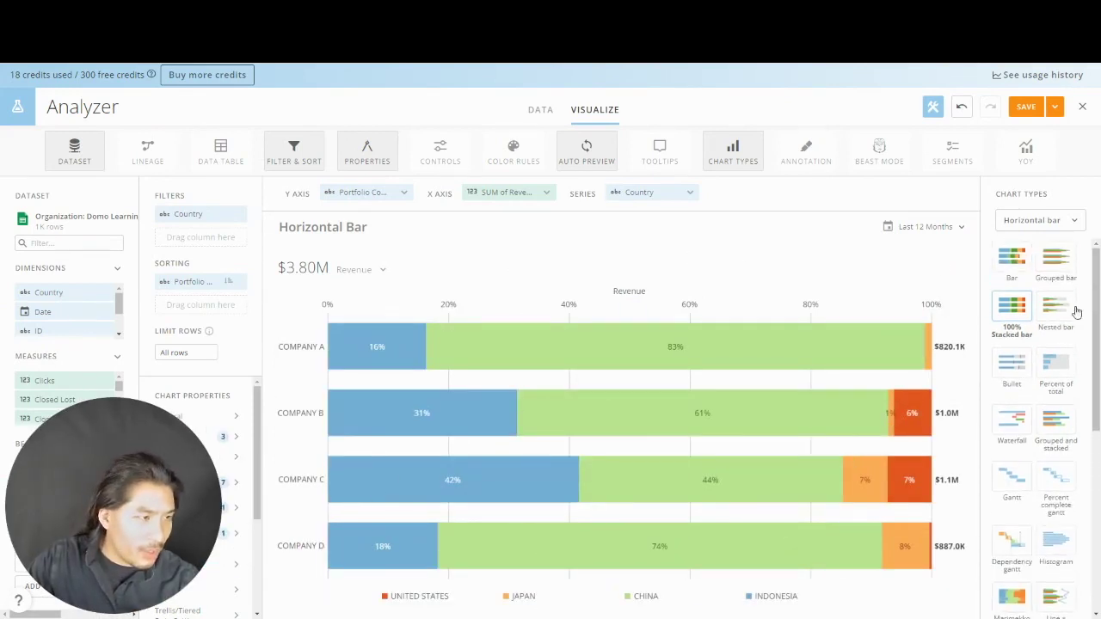
click(1058, 263)
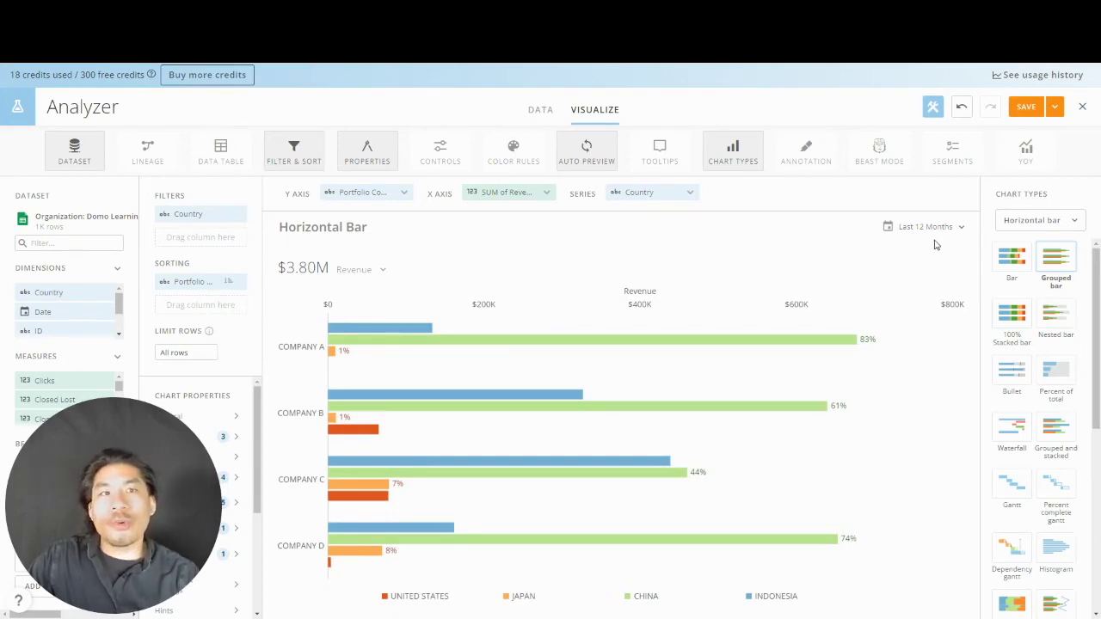
click(1012, 260)
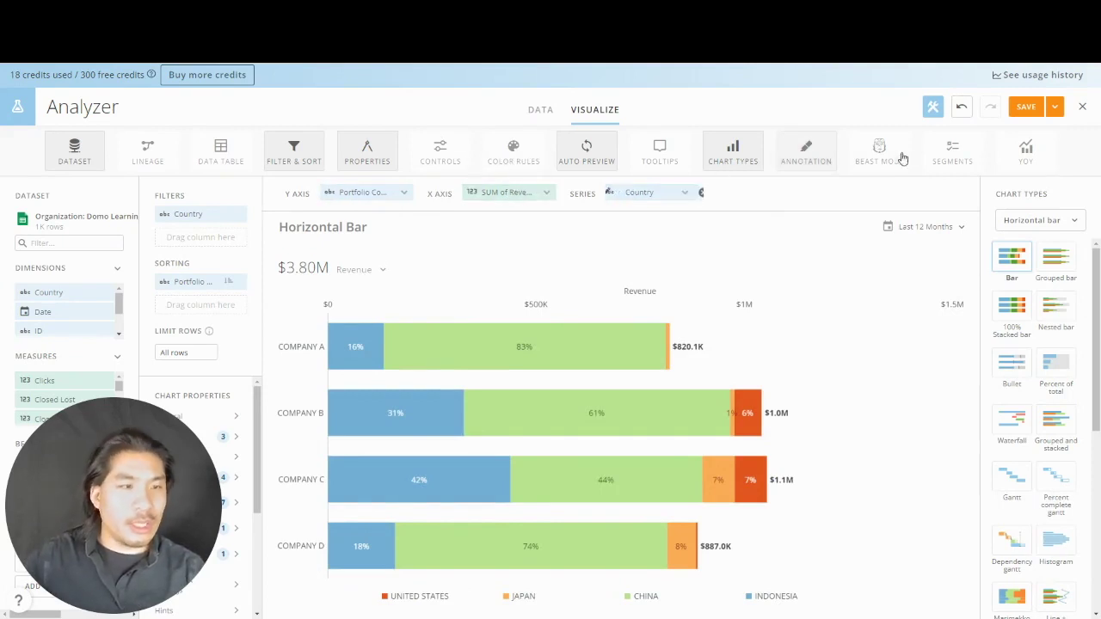
Save and close the Horizontal Bar card, then go to the Cards Practice dashboard.
click(1058, 109)
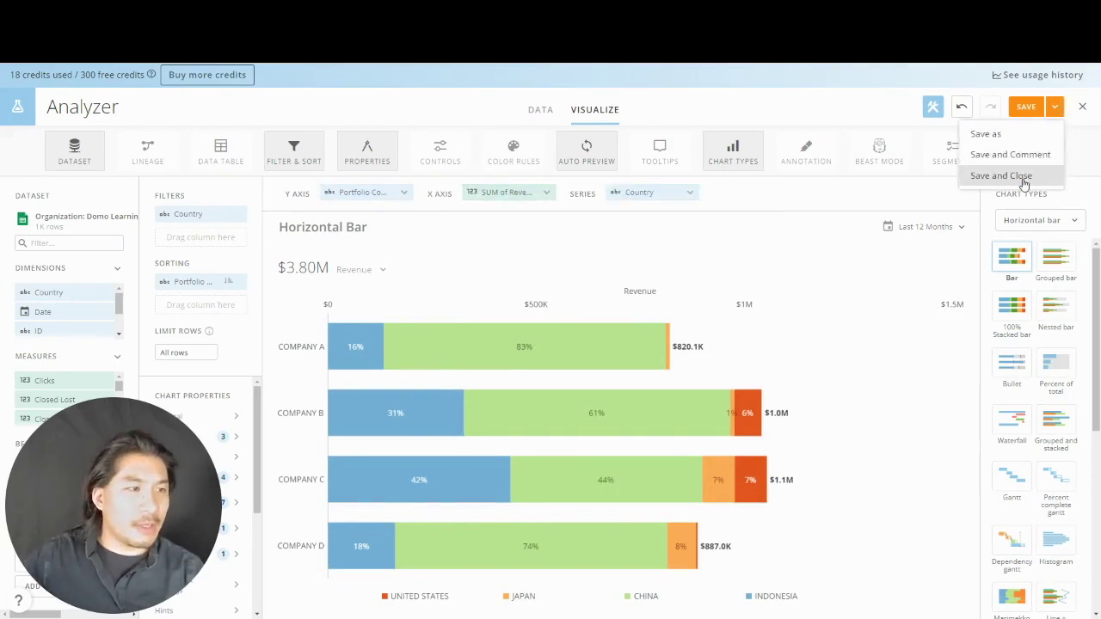
click(1002, 176)
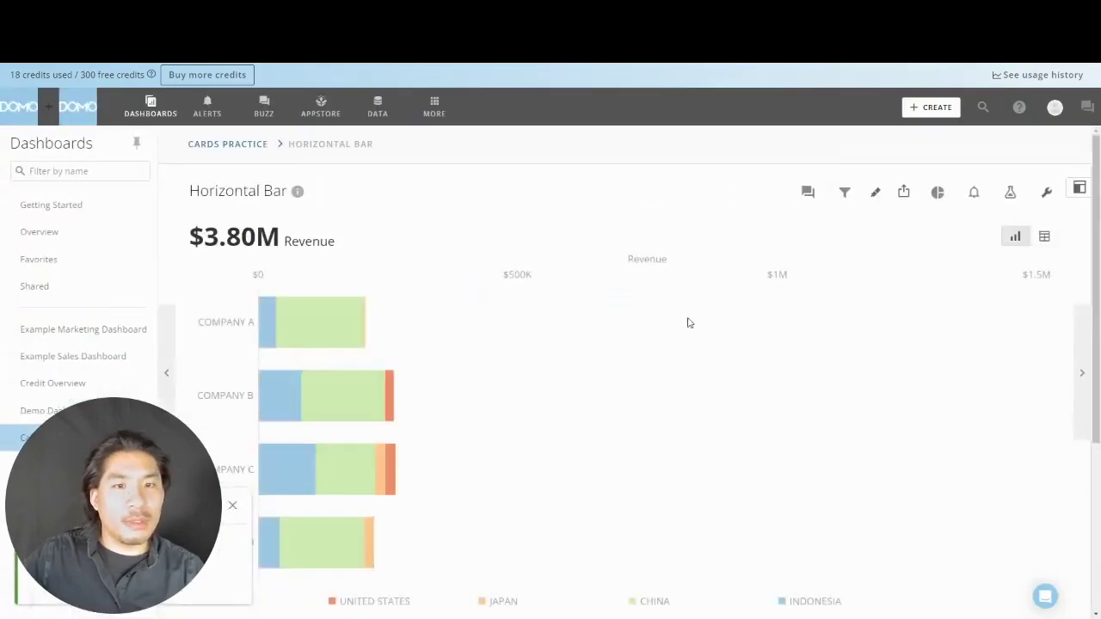
click(255, 150)
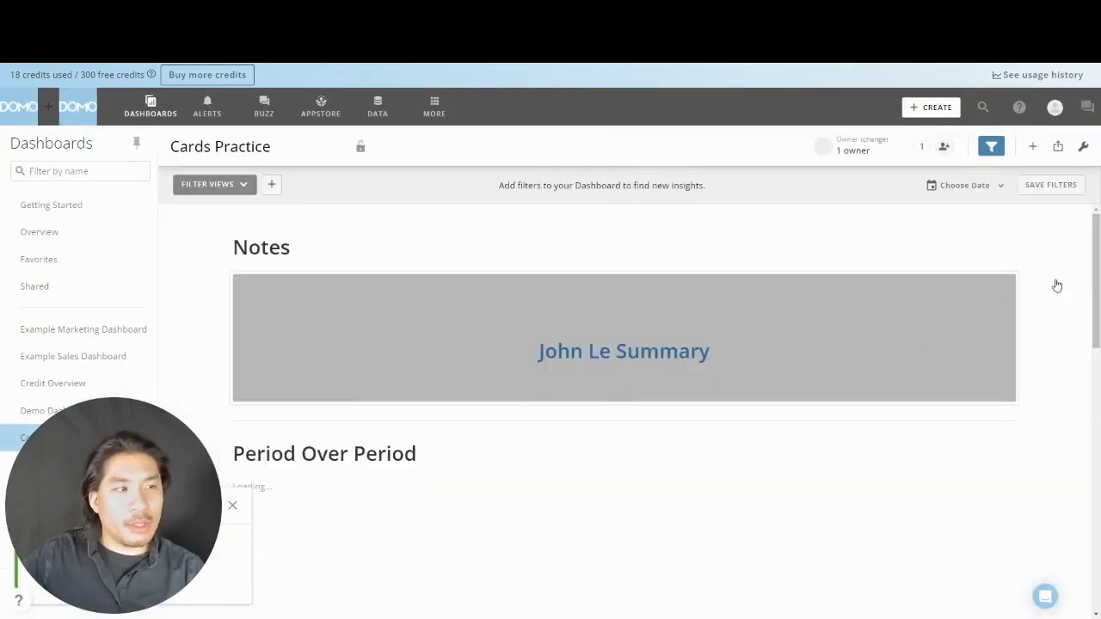
scroll(1048, 295, down, 3)
scroll(1049, 295, down, 5)
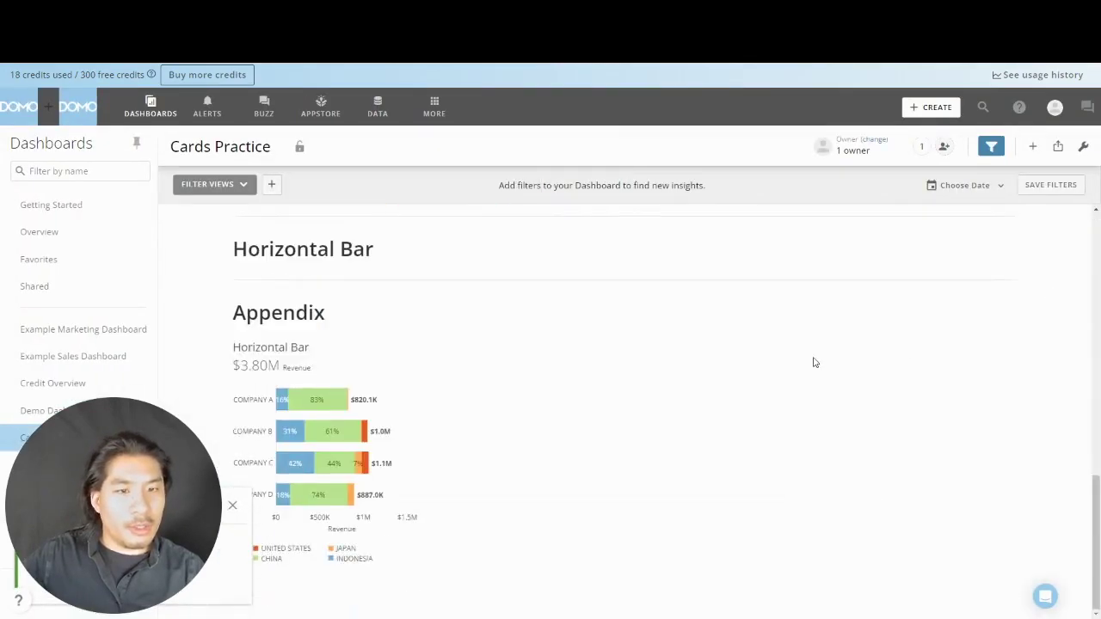
Move the card from the Appendix into the Horizontal Bar section and save the dashboard layout.
click(1082, 147)
click(1000, 177)
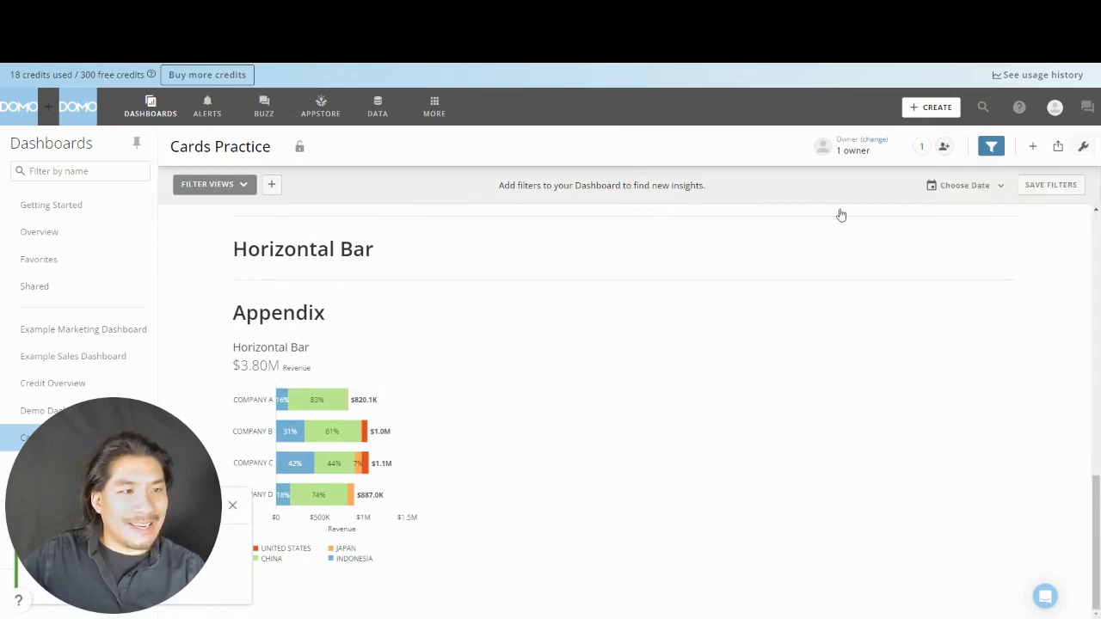
drag(307, 442, 371, 404)
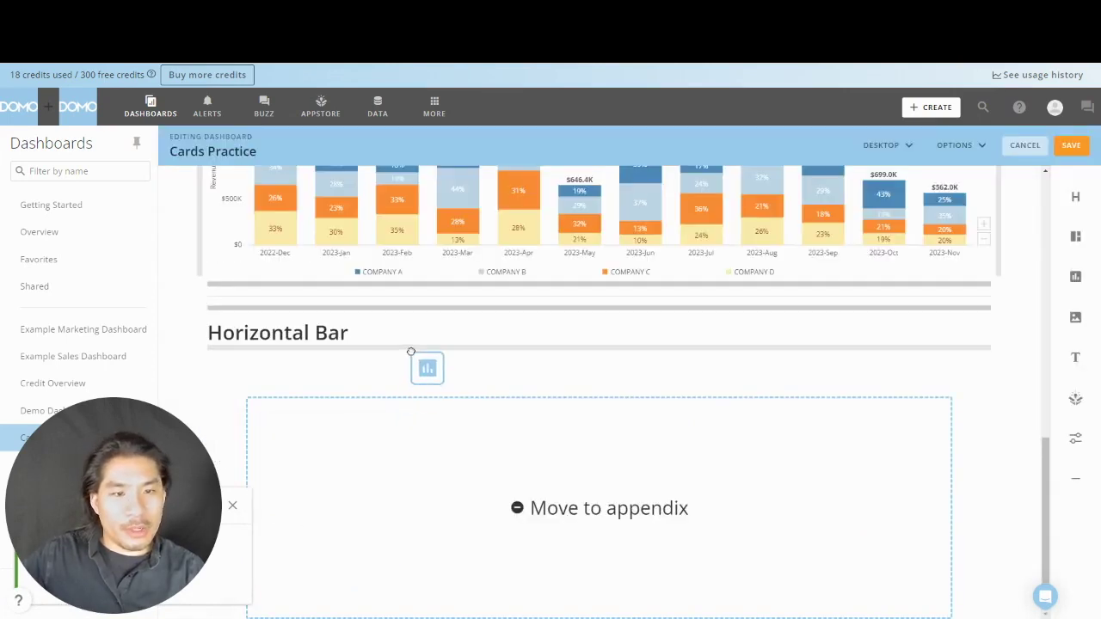
drag(410, 352, 413, 356)
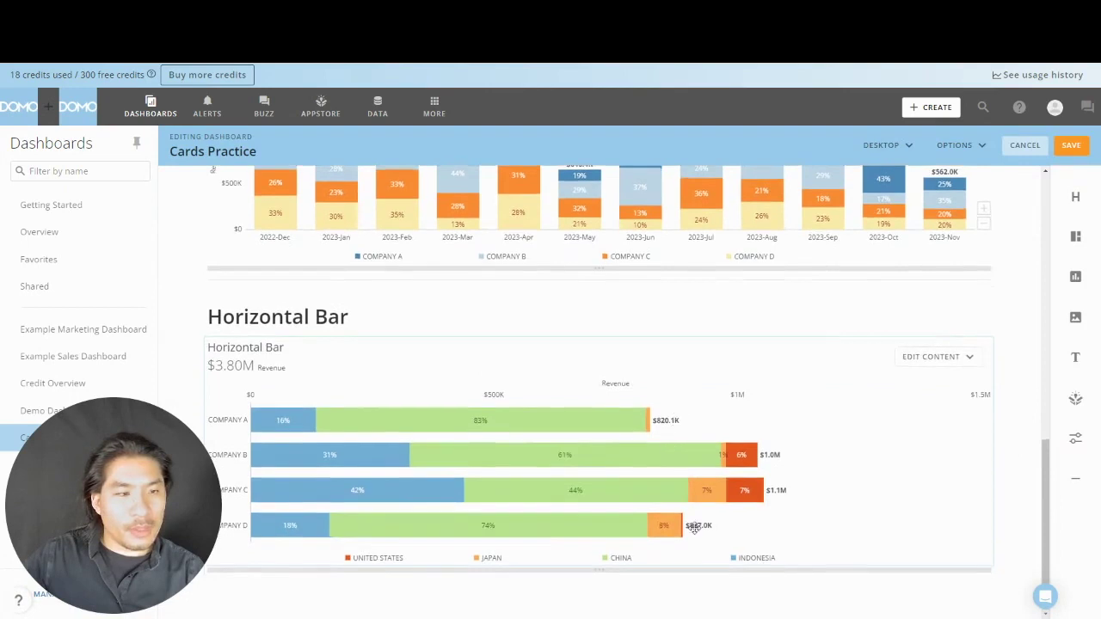
click(1070, 146)
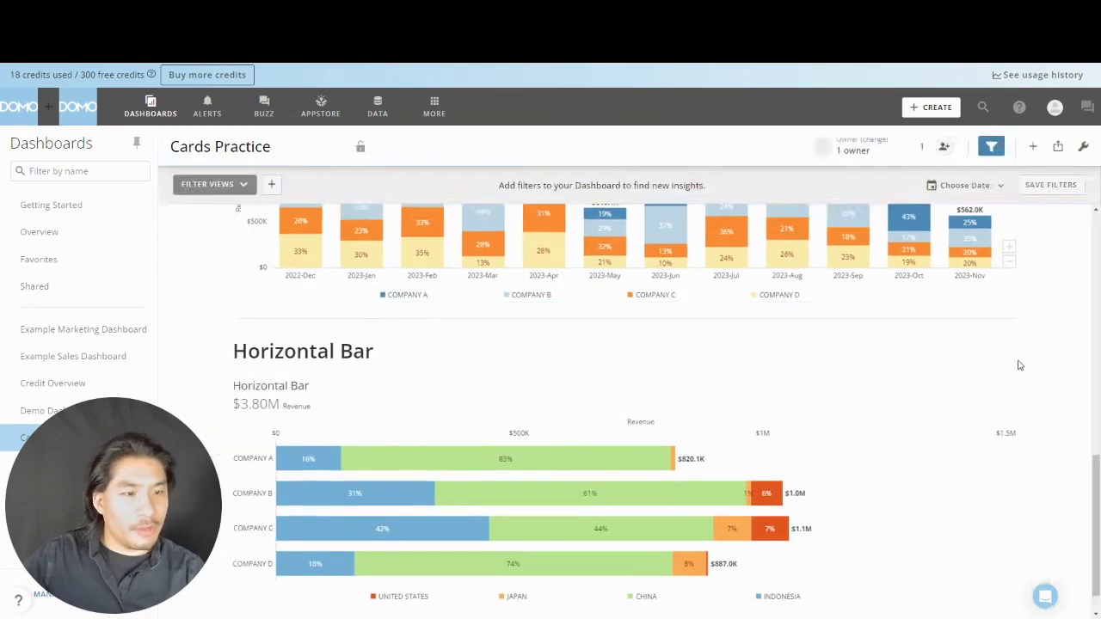